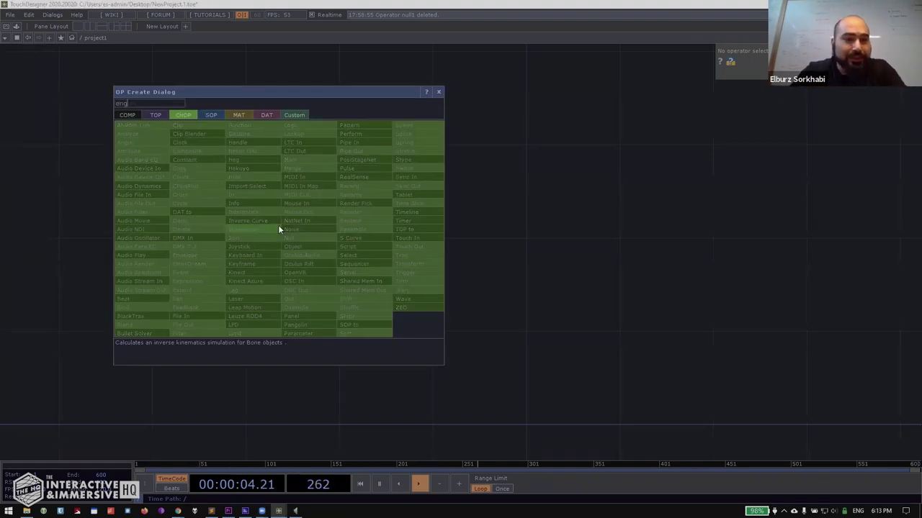
Place an Engine COMP, engine1, in the project1 network and start adding another component.
click(262, 150)
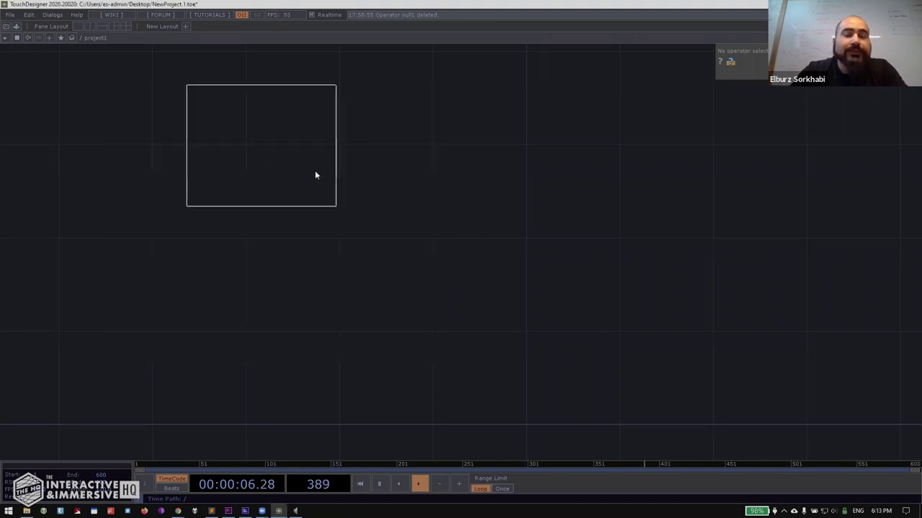
click(374, 216)
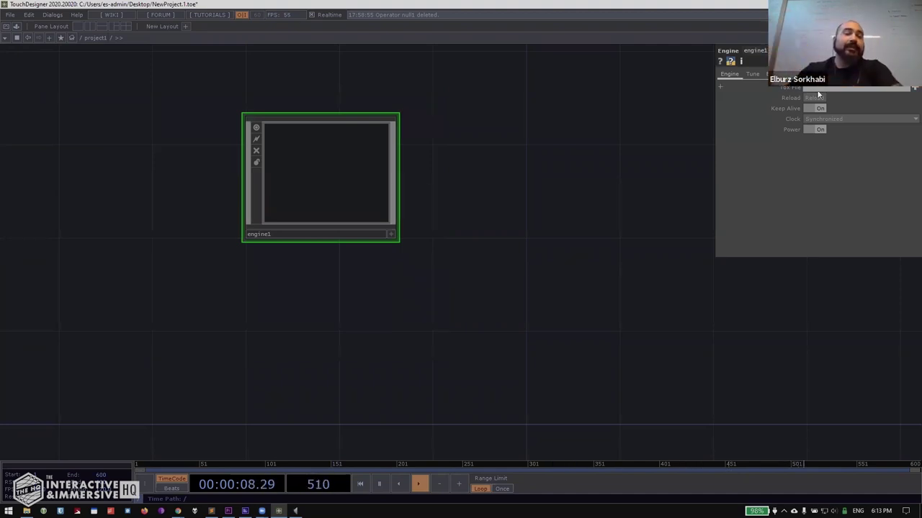
scroll(288, 355, down, 3)
key(Tab)
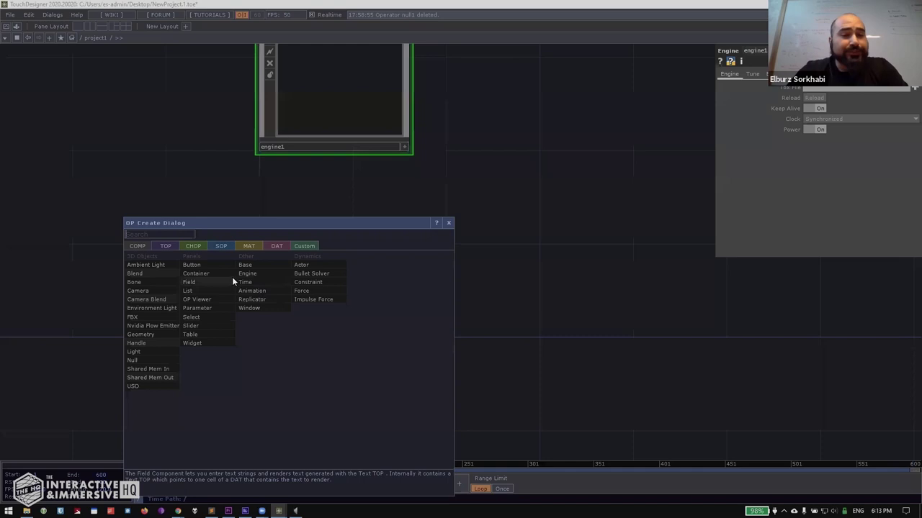
Place a Container COMP, container1, below engine1 and go inside it.
click(195, 274)
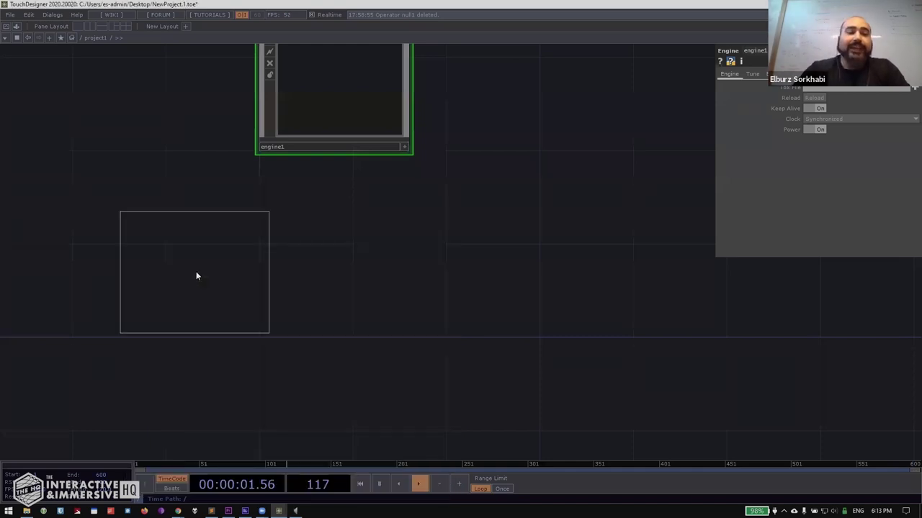
click(329, 321)
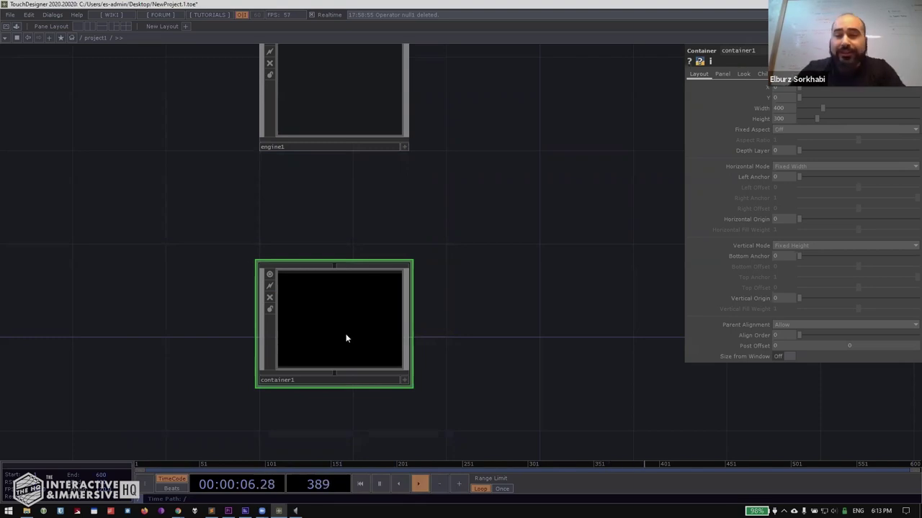
key(i)
Add a Movie File In TOP and load the Movie.1 nature clip instead of the banana.
key(Tab)
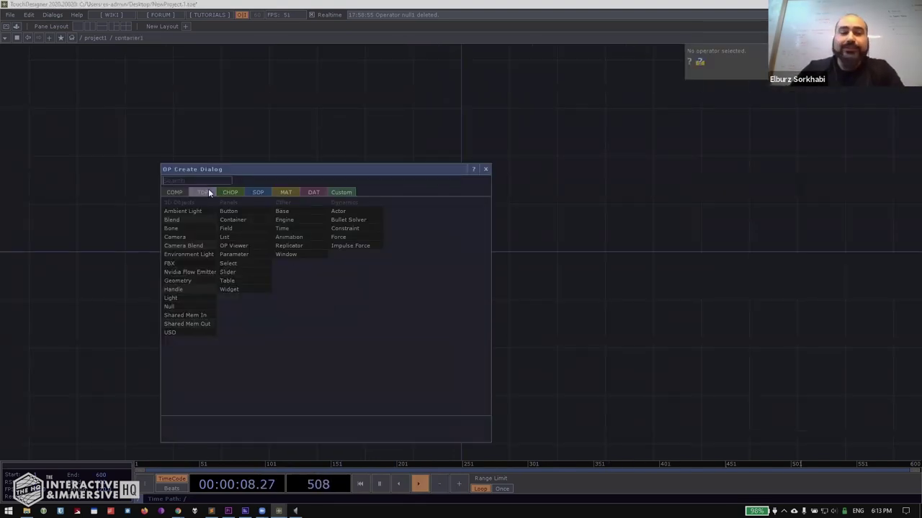
click(202, 192)
click(310, 214)
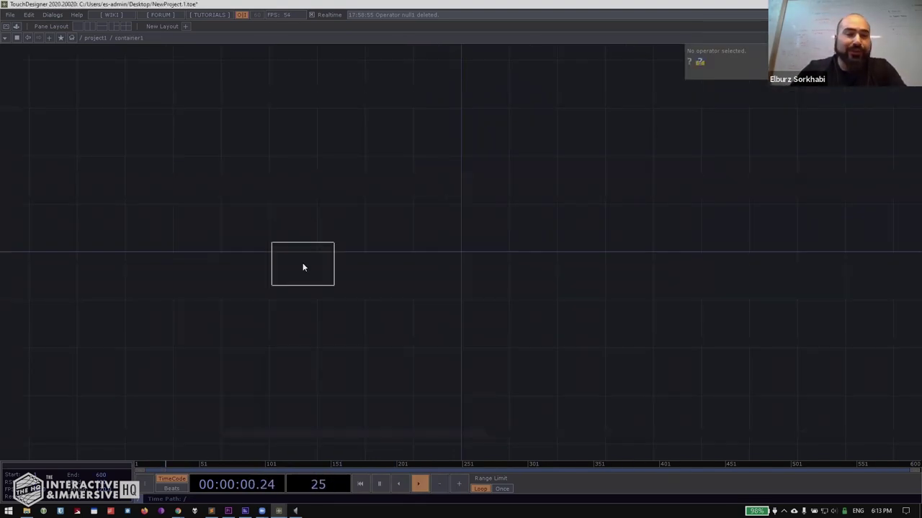
click(308, 281)
scroll(308, 281, up, 3)
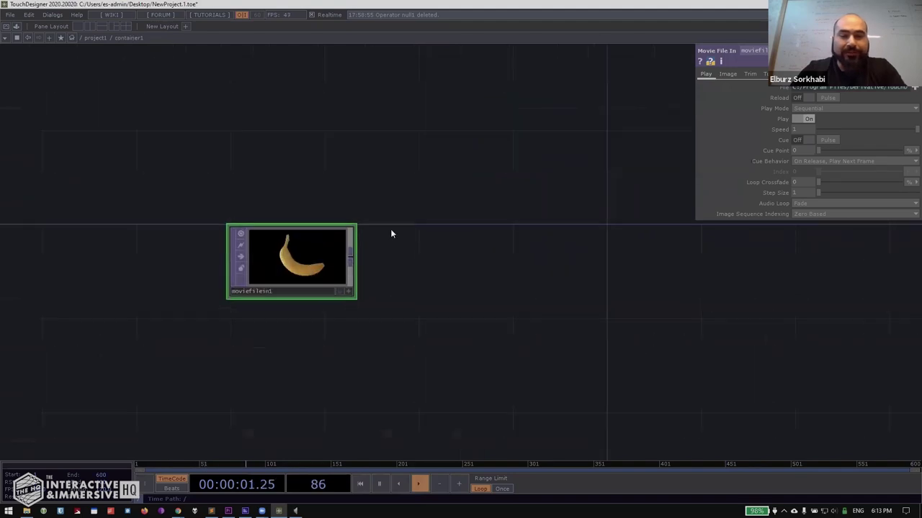
click(913, 87)
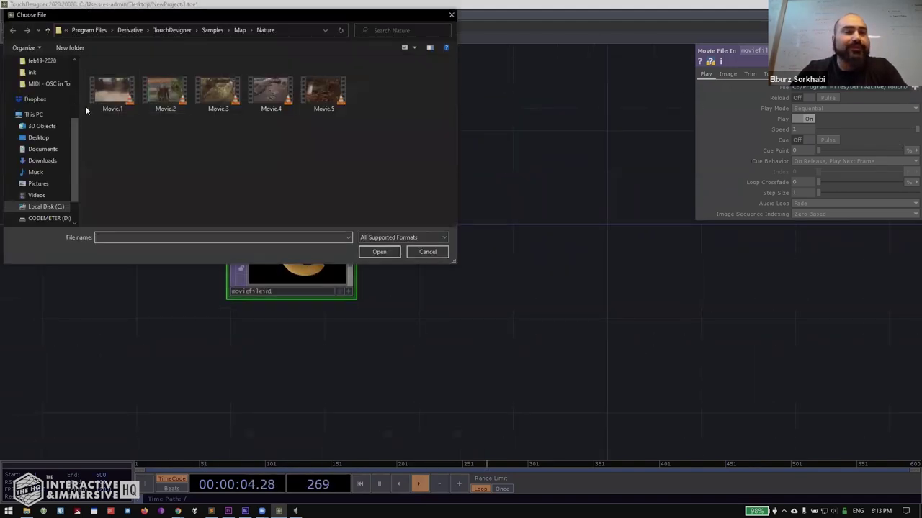
double_click(121, 97)
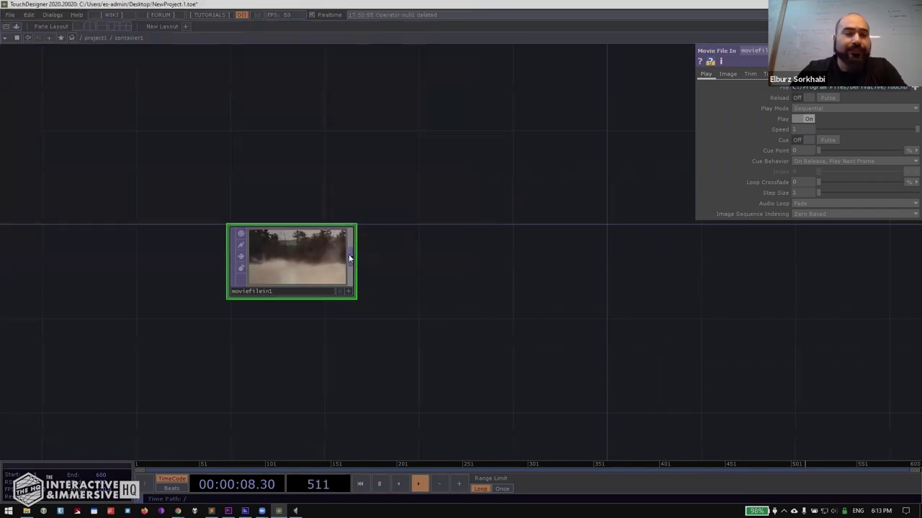
Chain a Level TOP and an HSV Adjust TOP after moviefilein1.
key(Tab)
key(Return)
click(476, 270)
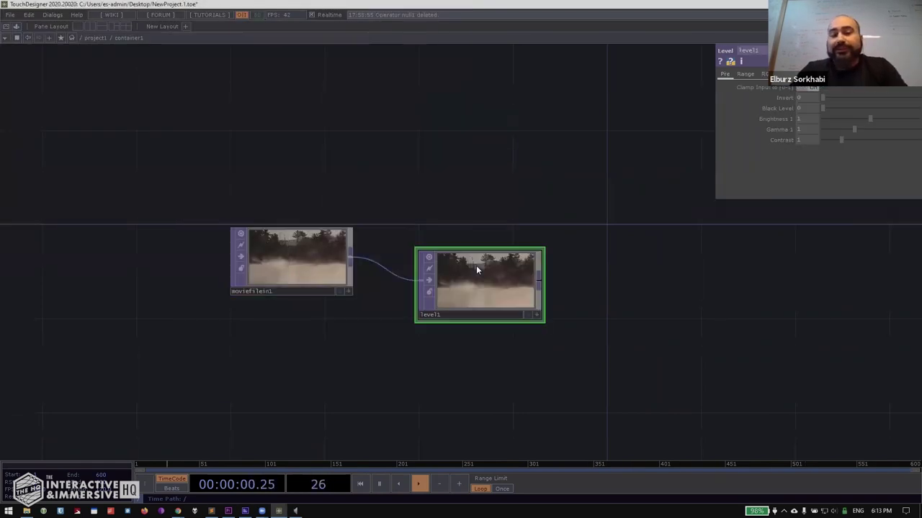
drag(476, 273, 454, 247)
key(Tab)
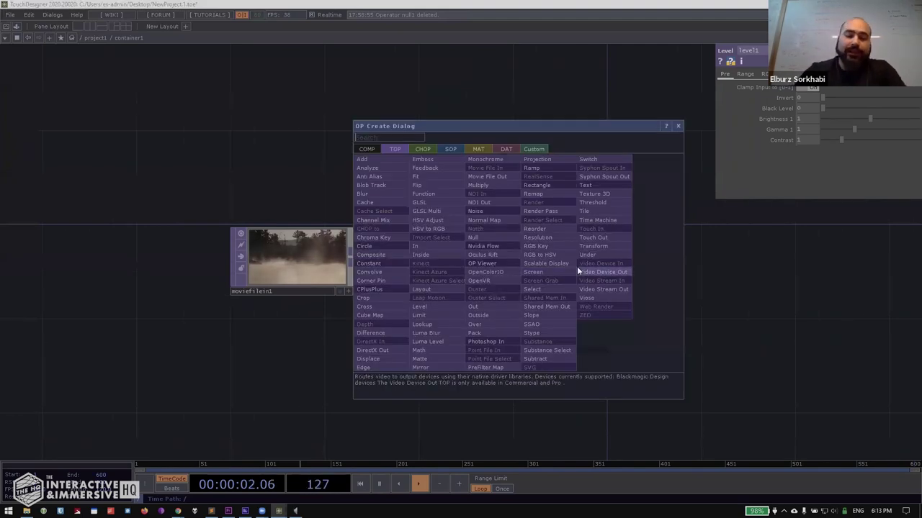
text(hsv)
click(431, 220)
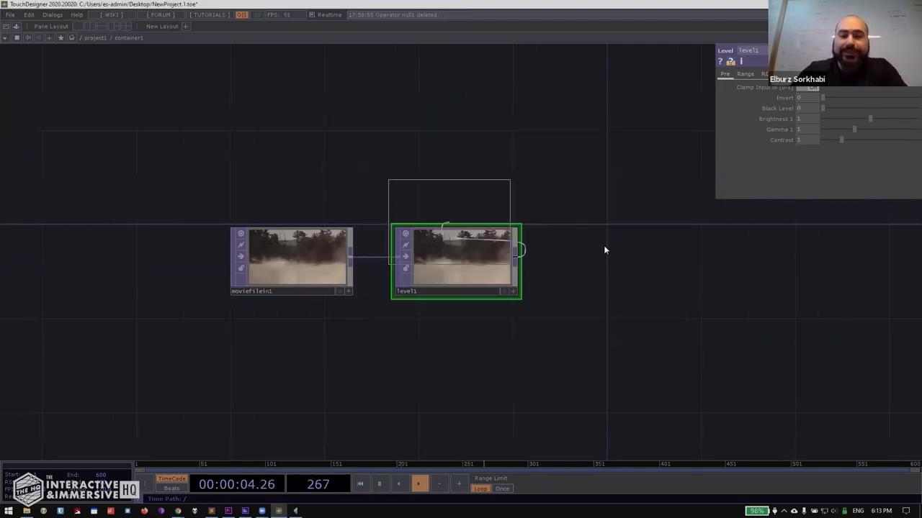
click(619, 259)
Set level1 Contrast to 0.85 and hsvadj1 Hue Offset to 206 for a bluish tint.
click(507, 232)
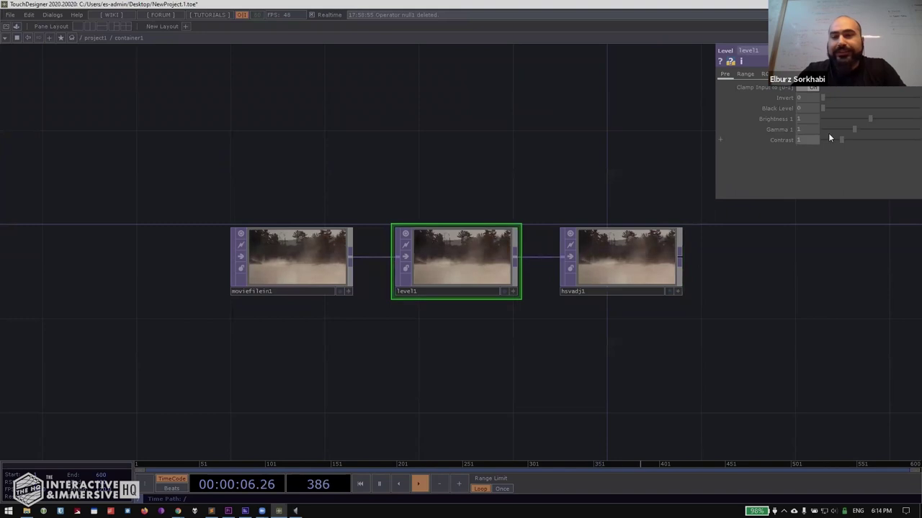
drag(840, 138, 897, 159)
click(646, 233)
drag(765, 265, 461, 269)
scroll(461, 268, down, 2)
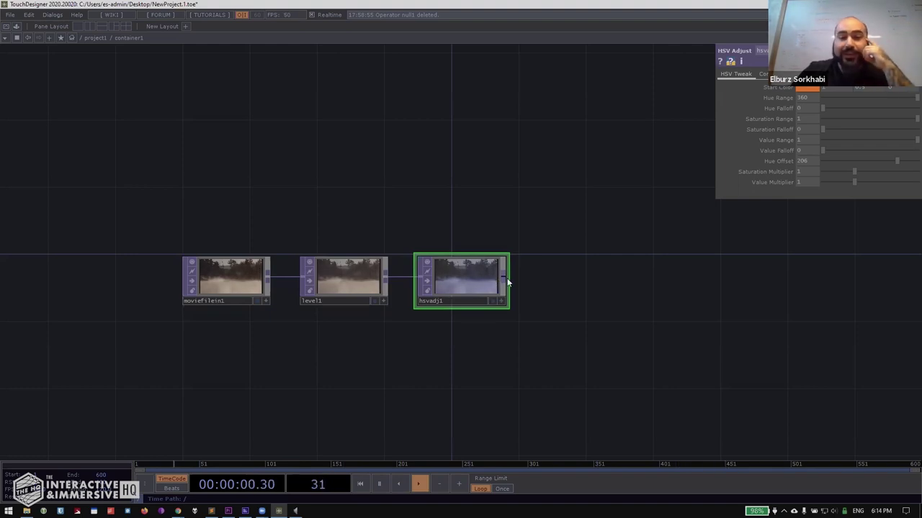
Add an Out TOP, out1, wired after hsvadj1.
key(Tab)
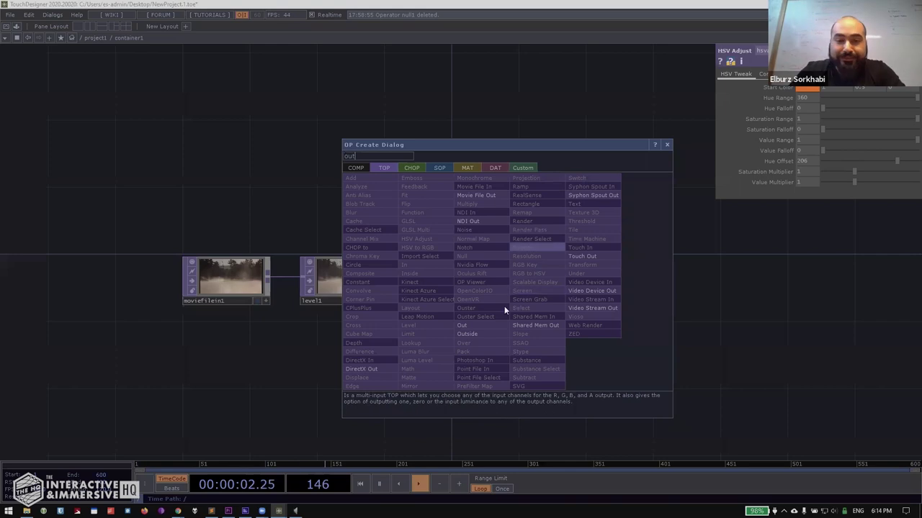
click(487, 324)
click(583, 287)
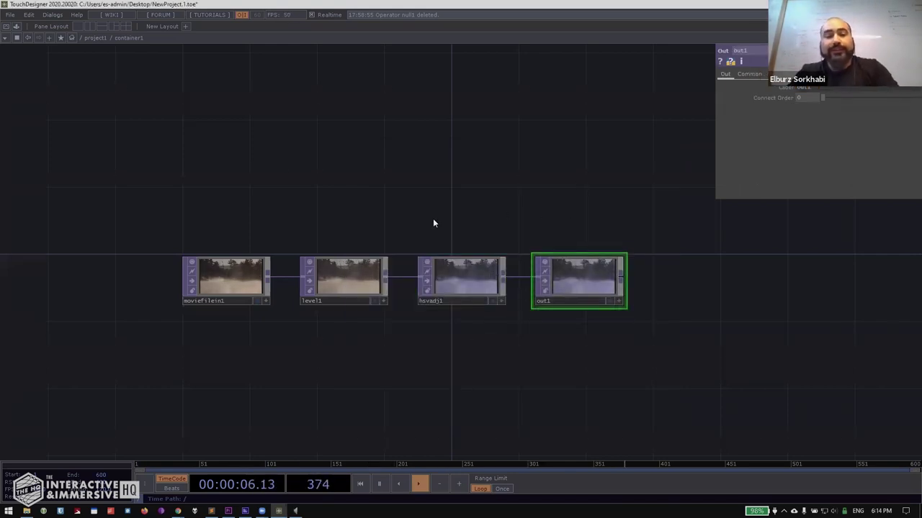
Go up to project1 and save container1 over the existing container1.tox on the Desktop.
key(u)
right_click(332, 318)
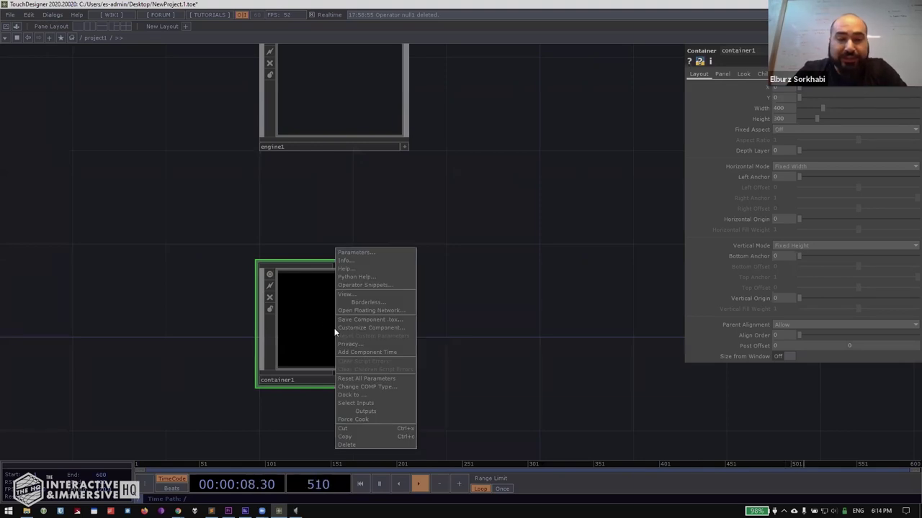
click(346, 321)
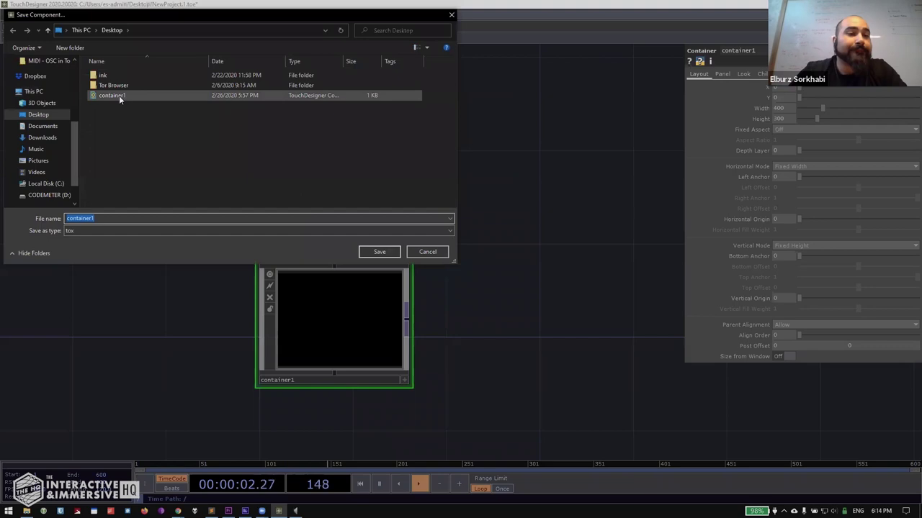
click(116, 95)
click(379, 252)
click(487, 258)
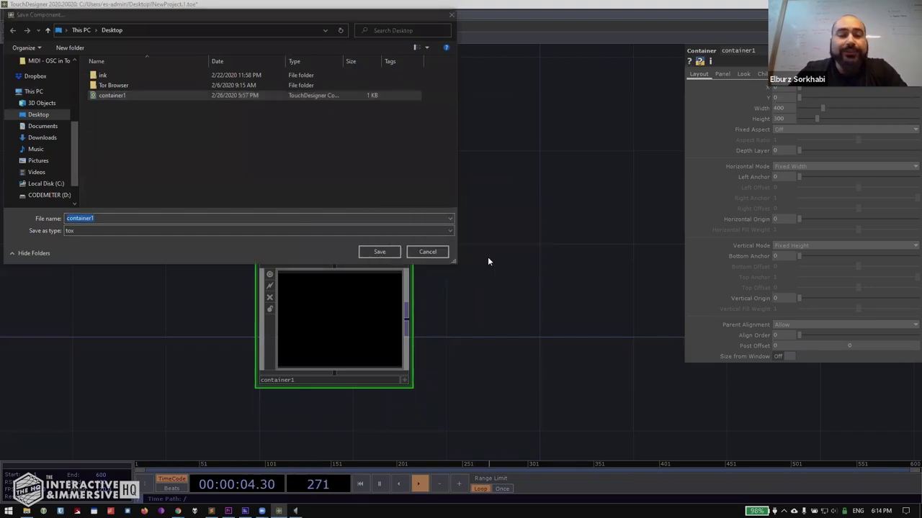
key(h)
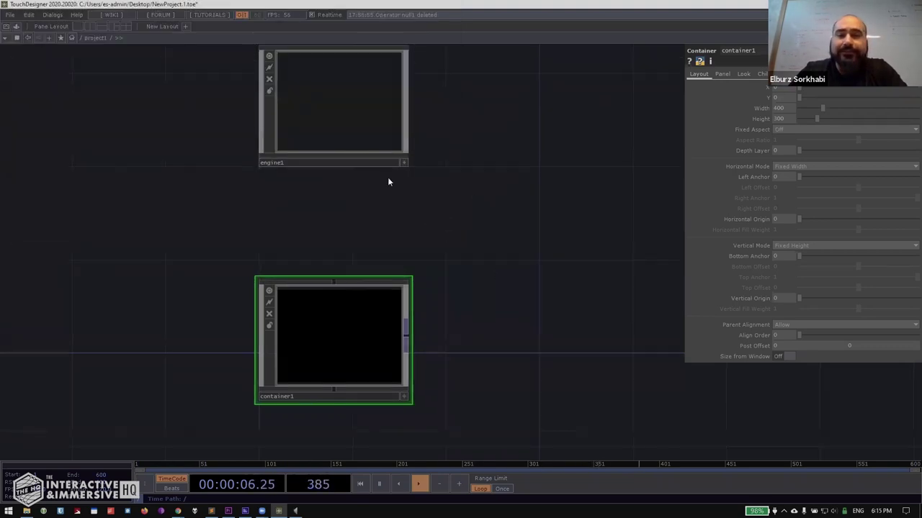
click(356, 181)
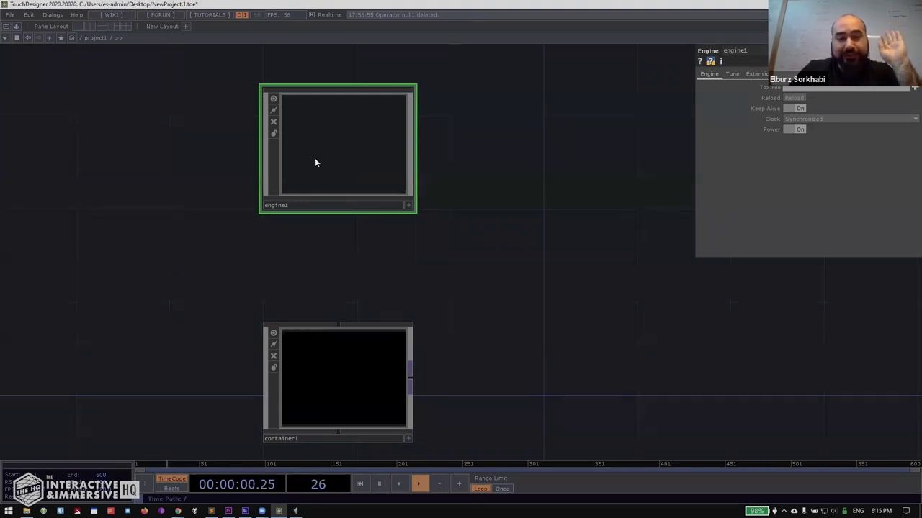
Set engine1's Tox File to container1.tox from the Desktop.
click(913, 87)
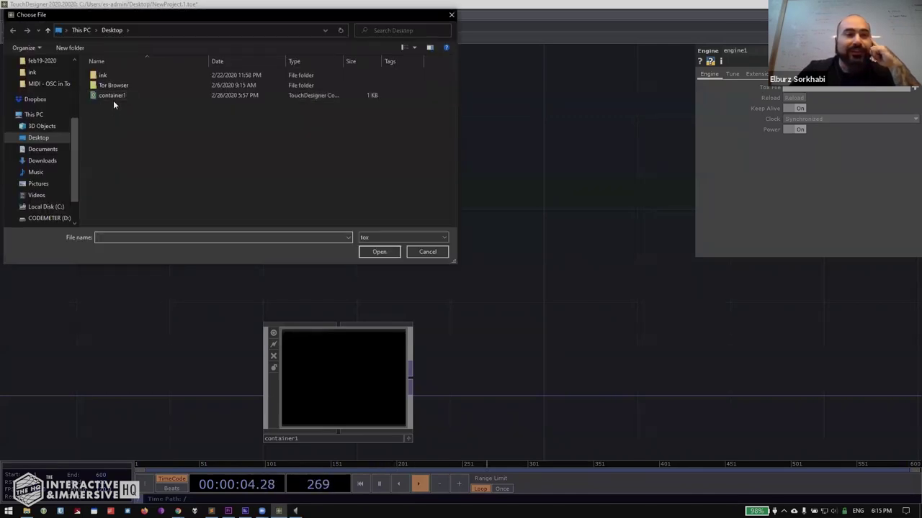
click(113, 95)
click(389, 252)
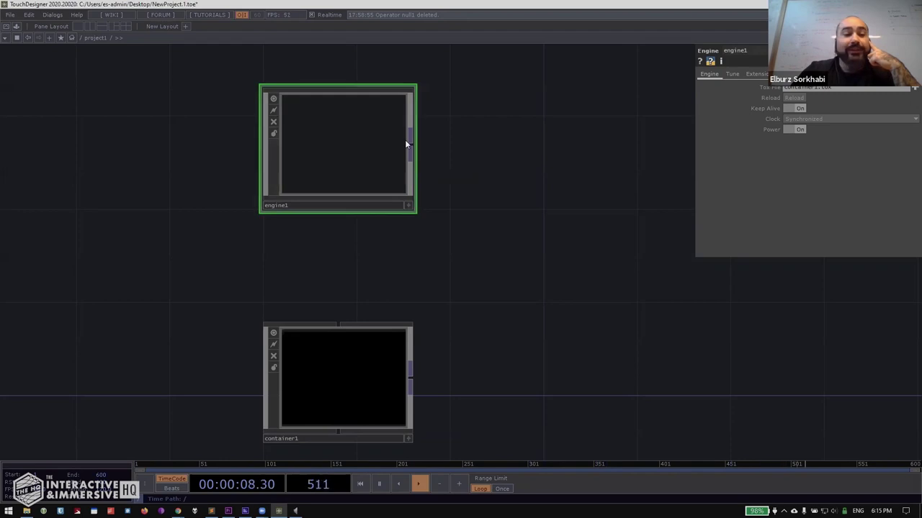
Add a Null, null1, wired from engine1's output.
double_click(543, 158)
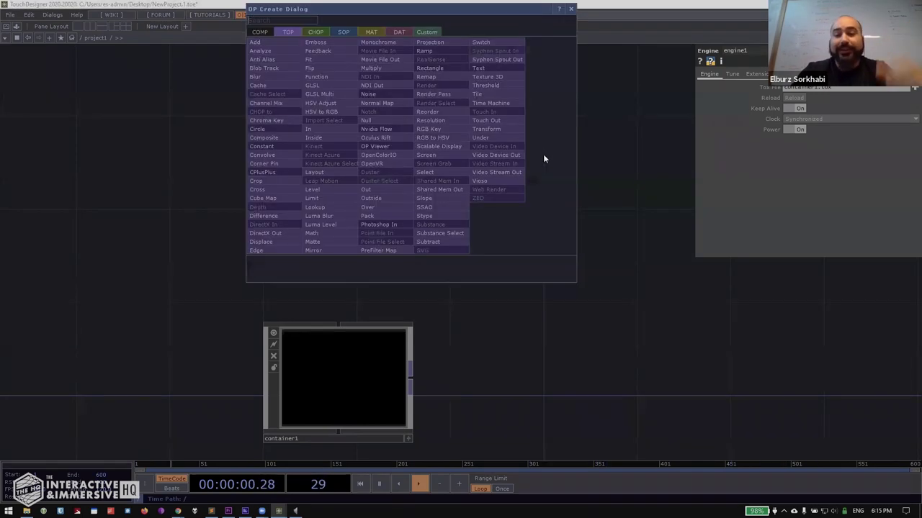
text(null)
key(Return)
click(543, 157)
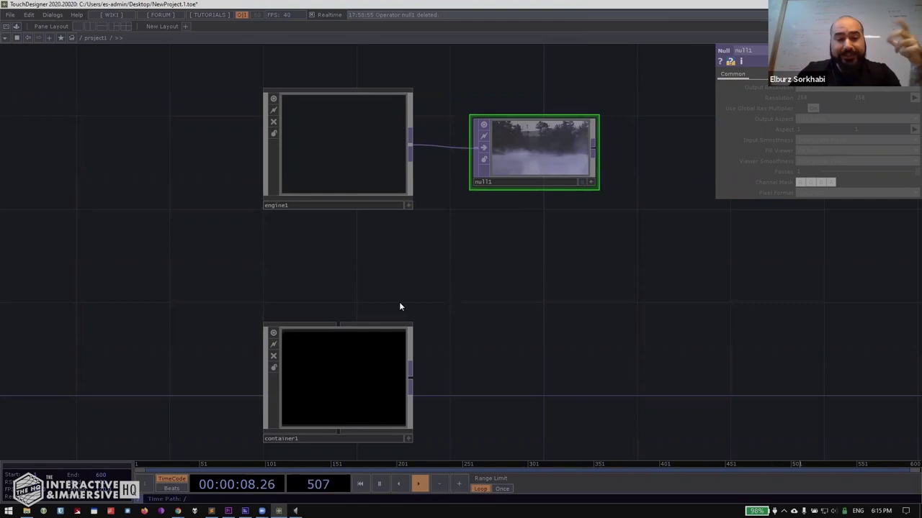
Compare the parameters of container1 and engine1.
click(376, 364)
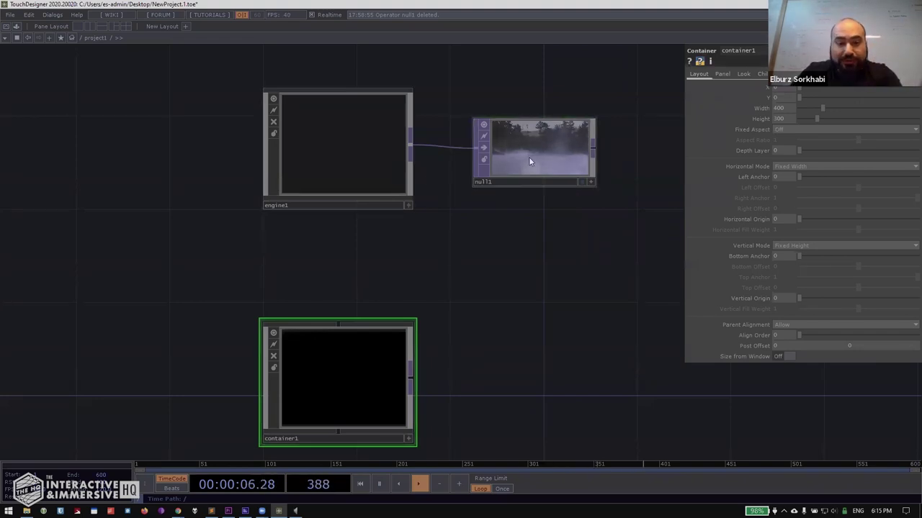
click(348, 166)
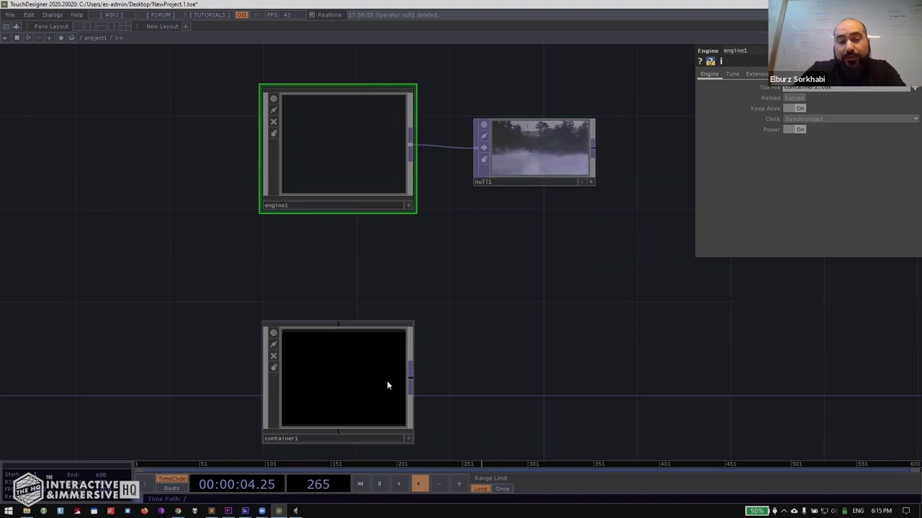
click(364, 382)
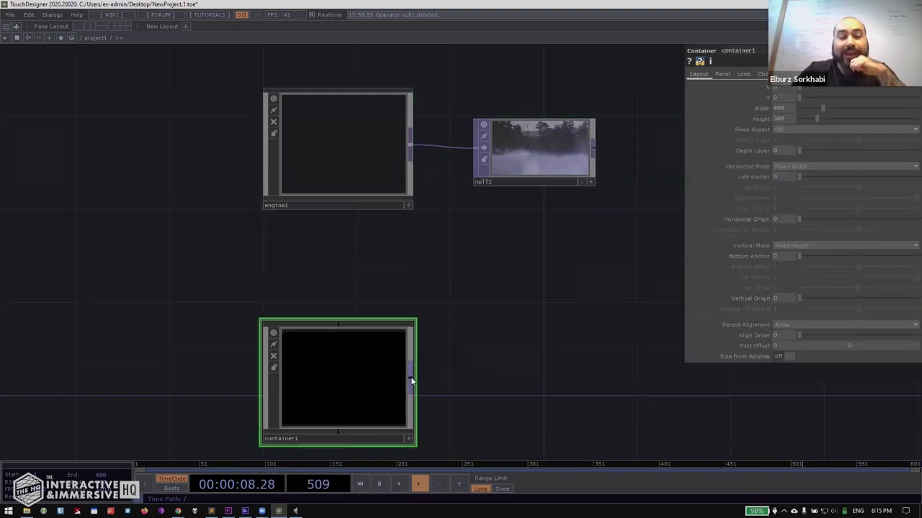
Inside container1, add an In CHOP and then delete it.
key(i)
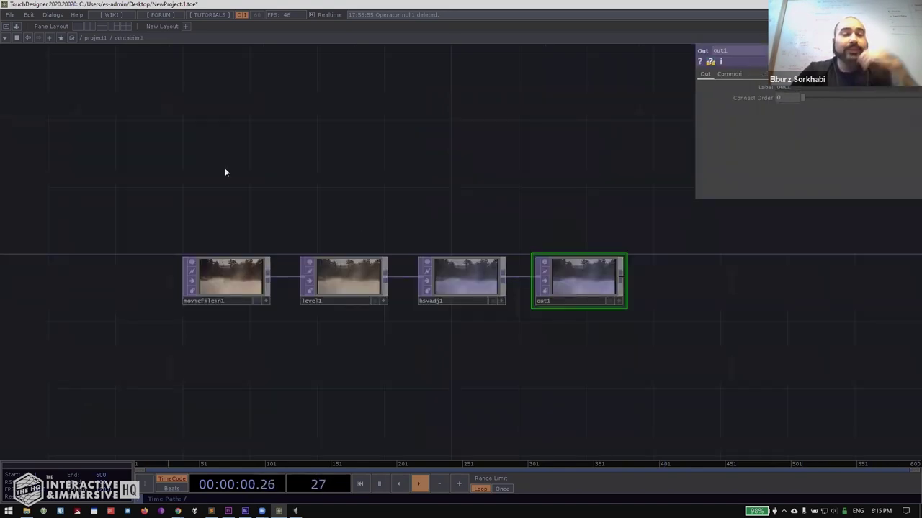
key(Tab)
click(129, 58)
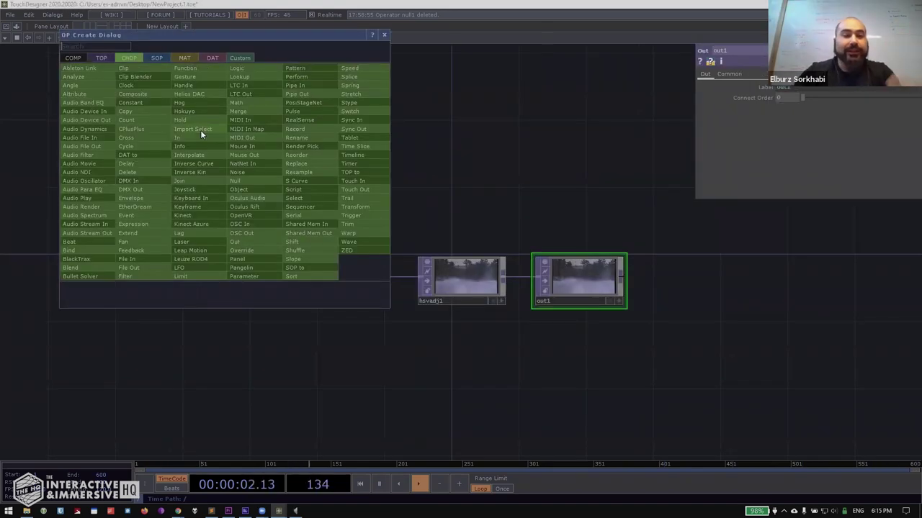
text(in)
click(196, 137)
click(228, 146)
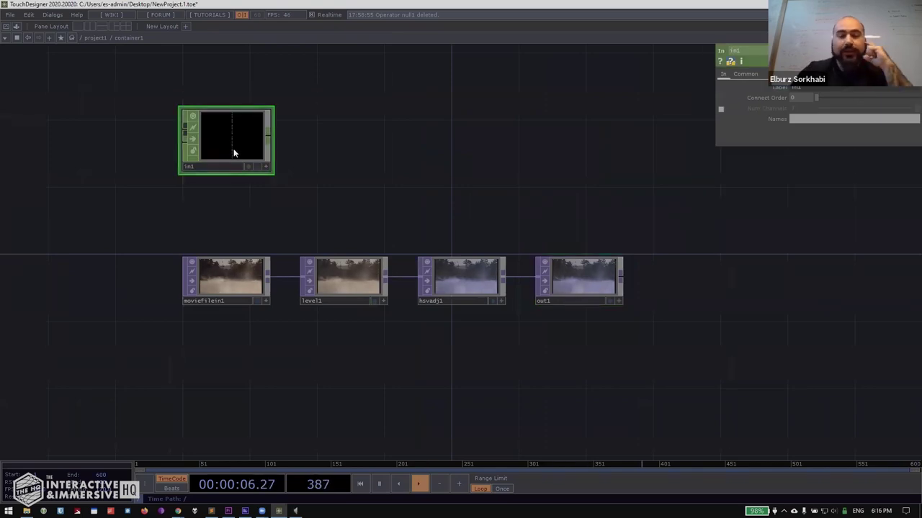
key(Delete)
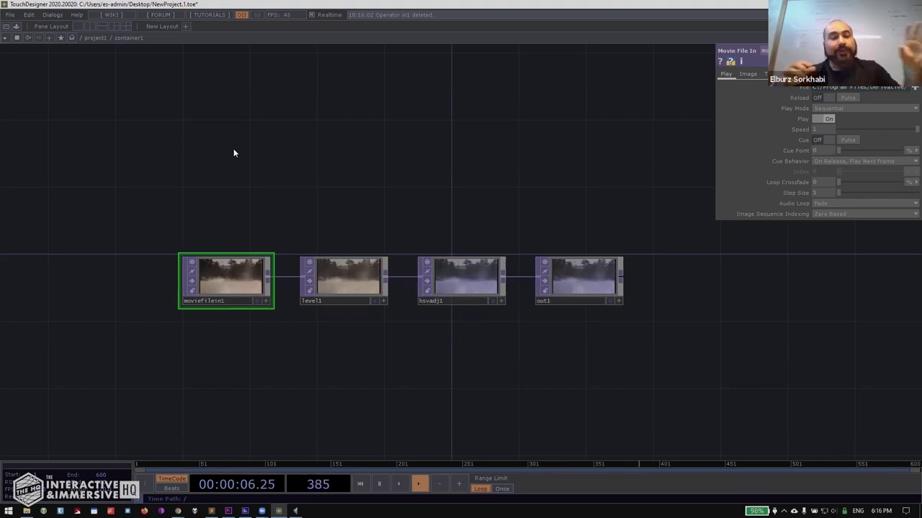
Check engine1 and container1 in project1, then re-enter container1 to inspect level1 and hsvadj1.
key(u)
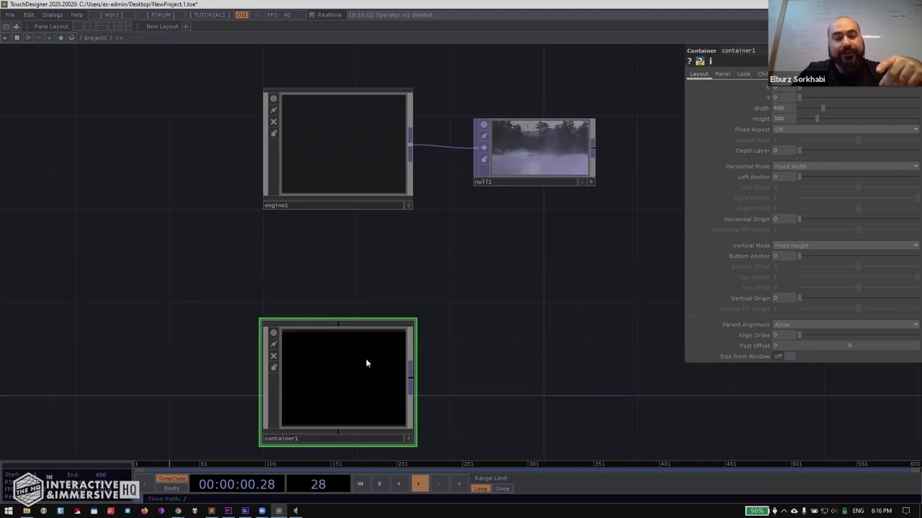
click(343, 130)
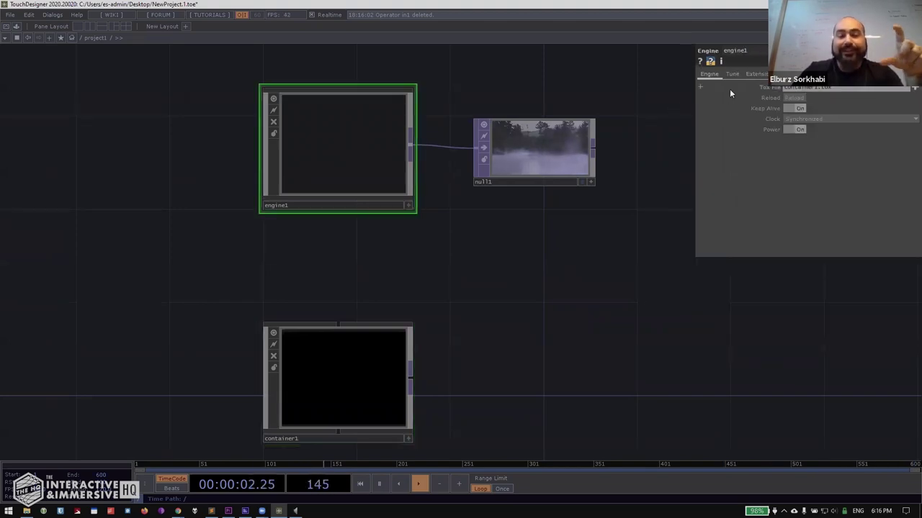
click(376, 358)
key(shift+h)
key(i)
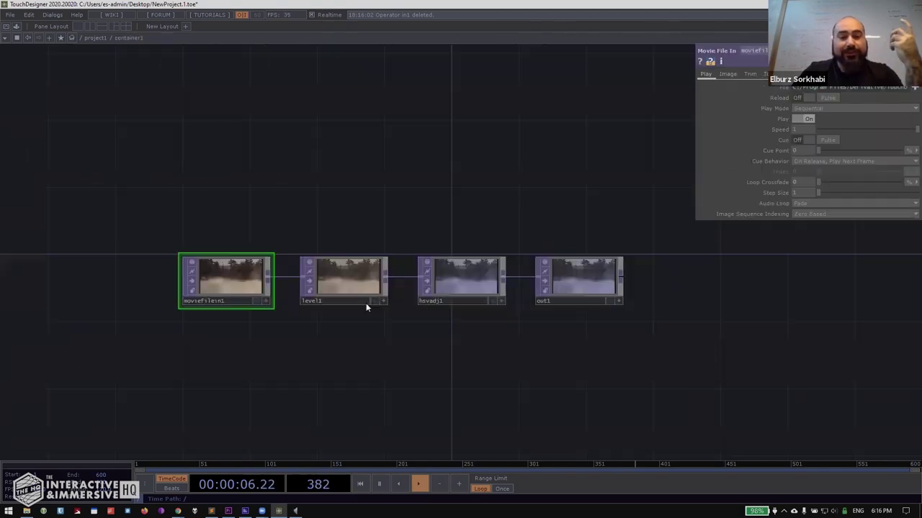
click(338, 289)
click(468, 282)
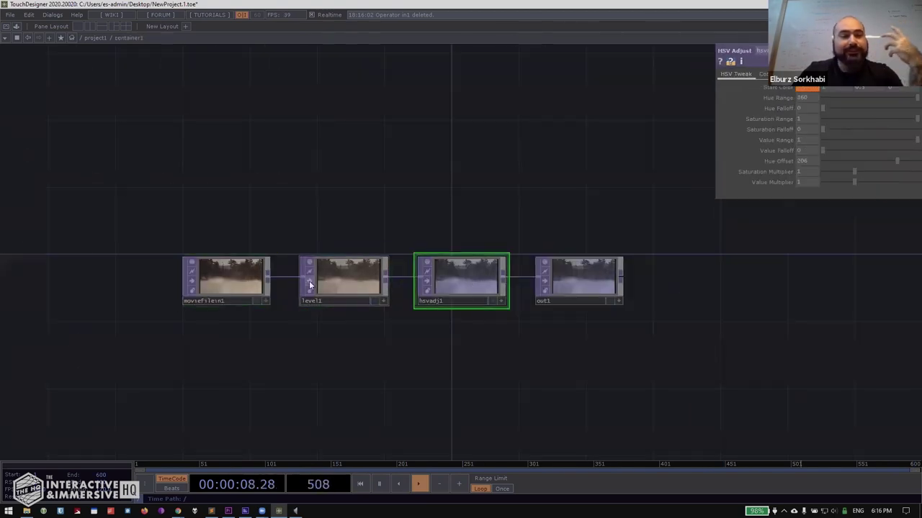
click(324, 287)
click(446, 282)
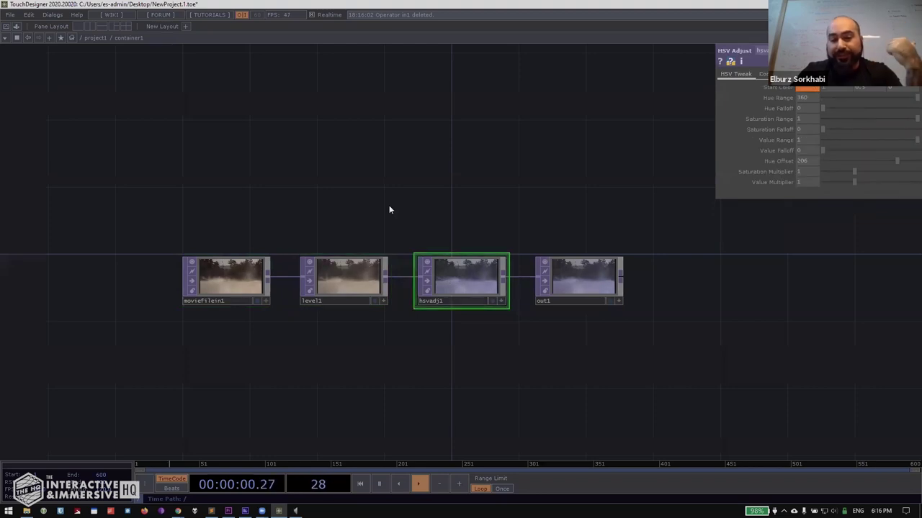
Open Customize Component for container1 and add a custom page named 'Settings'.
key(u)
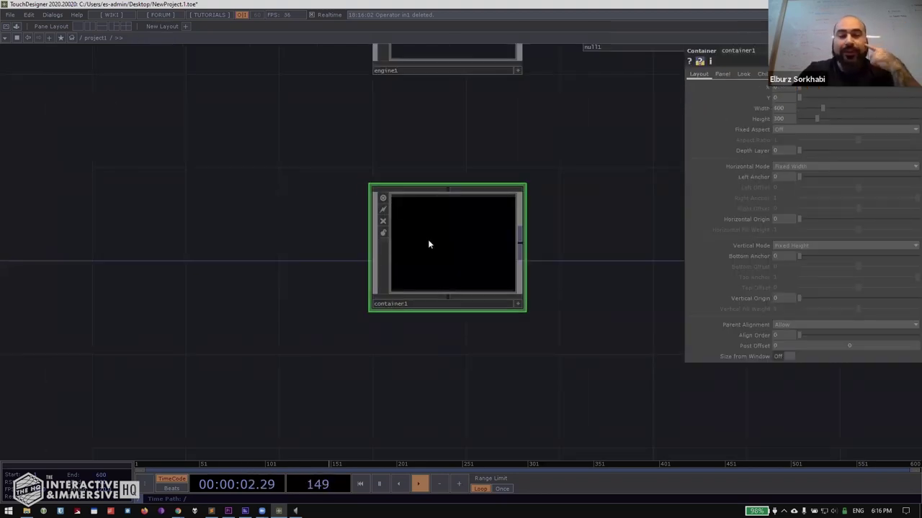
right_click(429, 242)
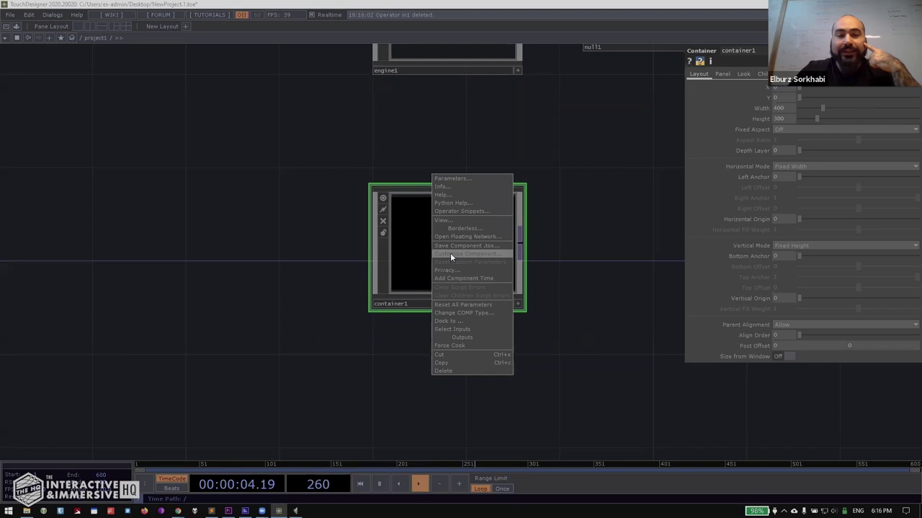
click(450, 254)
drag(411, 75, 109, 72)
click(104, 118)
text(Settings)
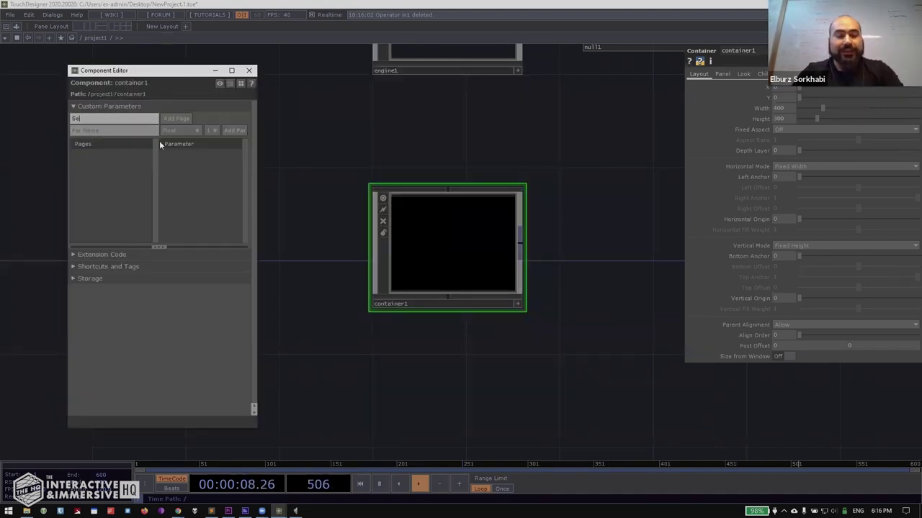
click(175, 120)
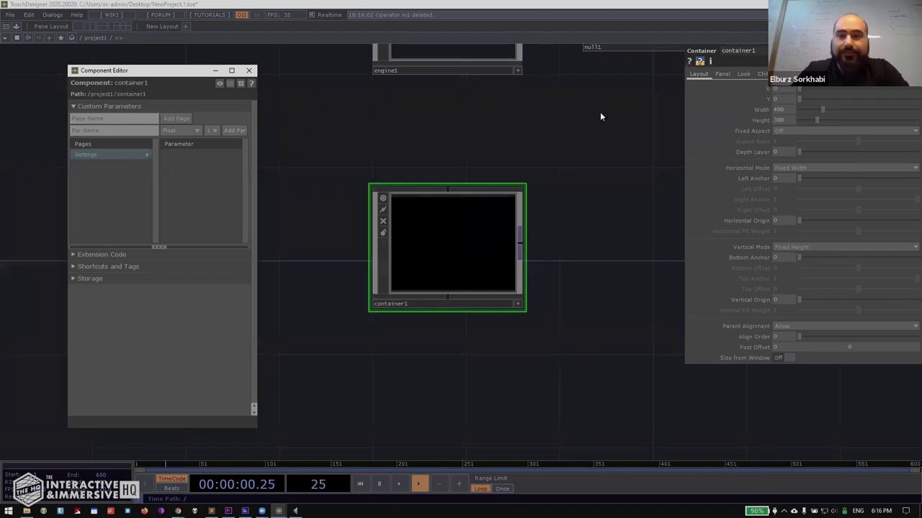
Add float parameters 'Contrast' and 'Hsv' to the Settings page.
click(487, 59)
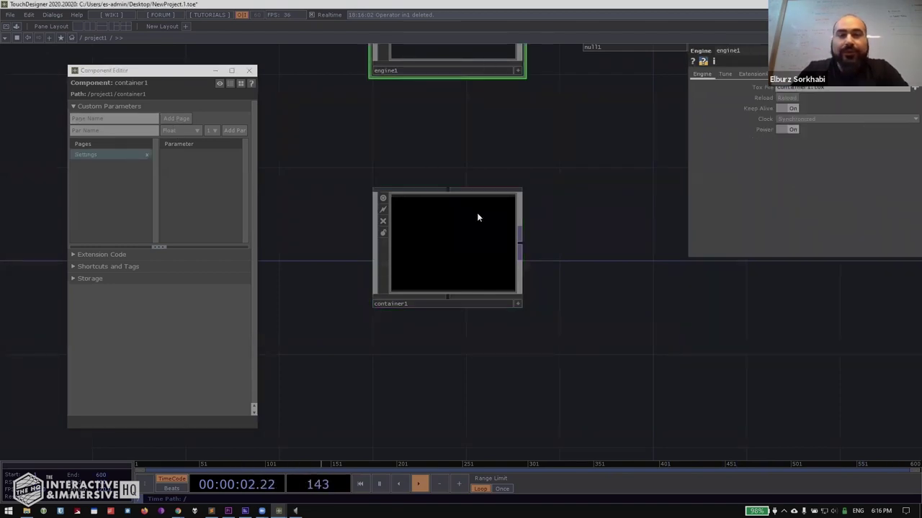
click(478, 214)
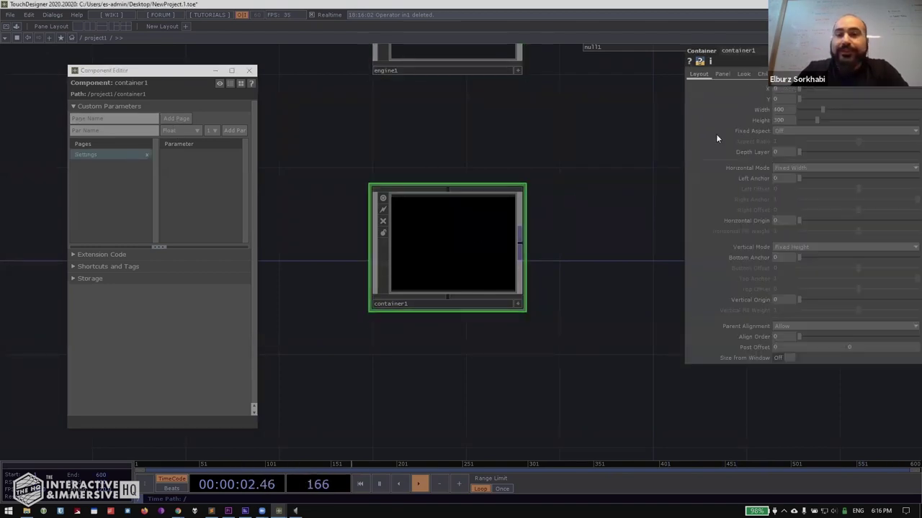
click(96, 160)
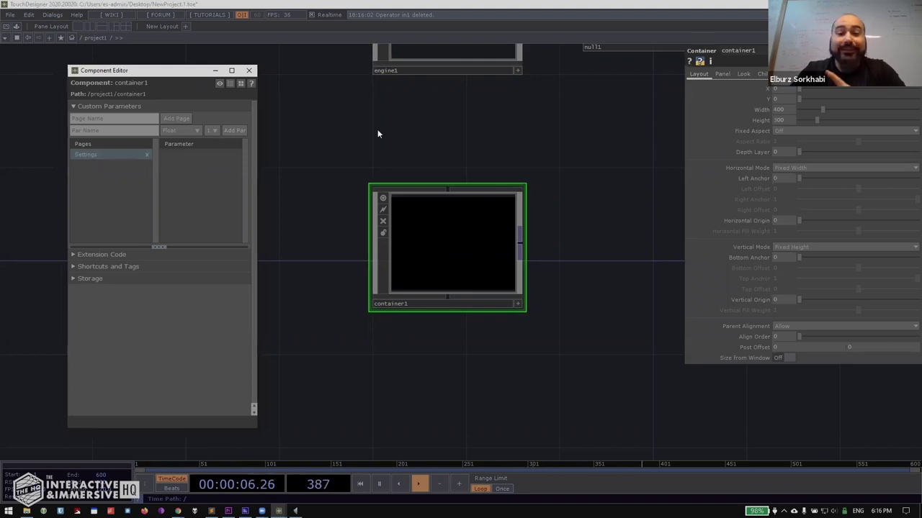
click(150, 131)
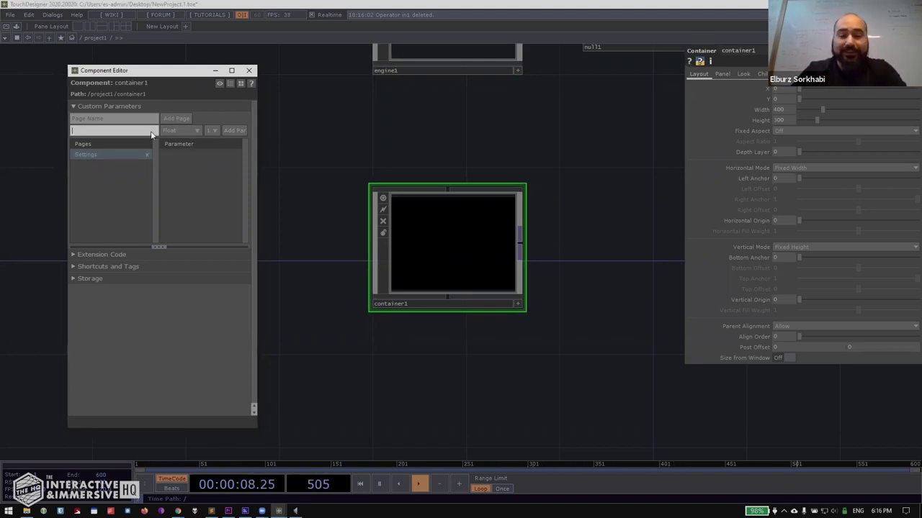
text(Contrast)
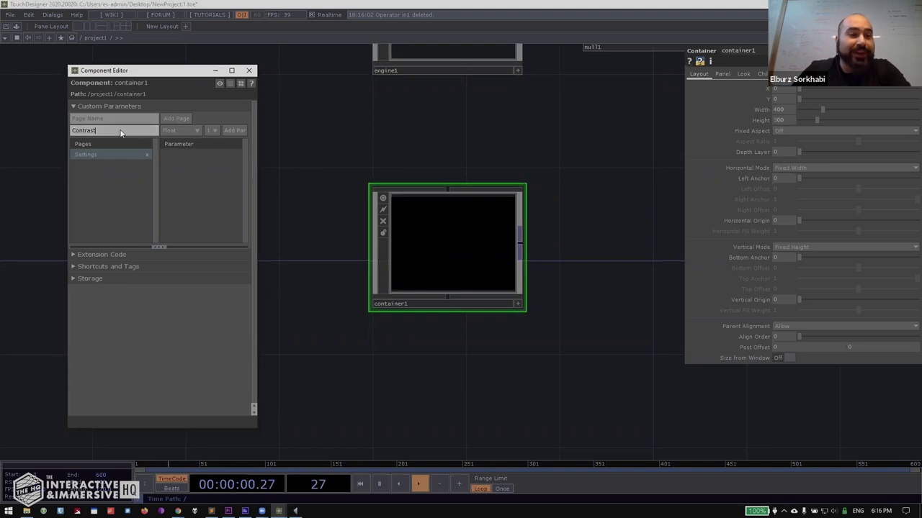
click(231, 130)
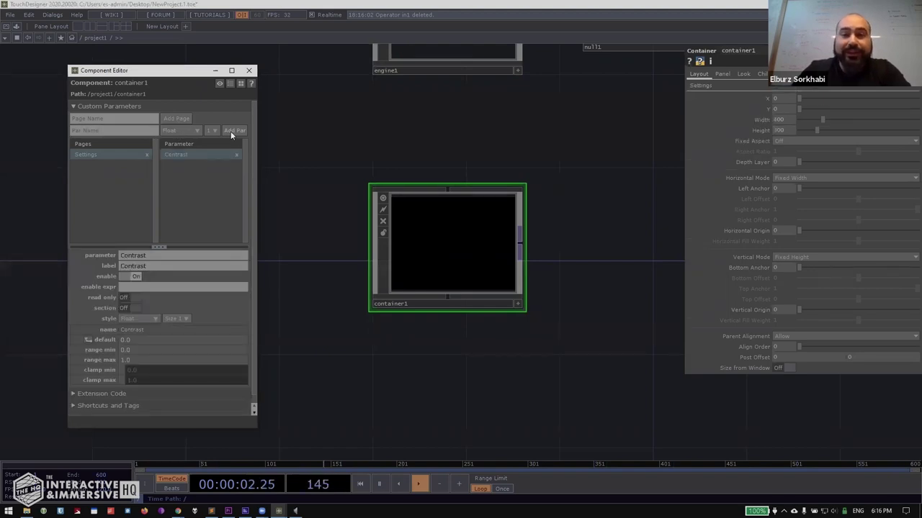
click(103, 134)
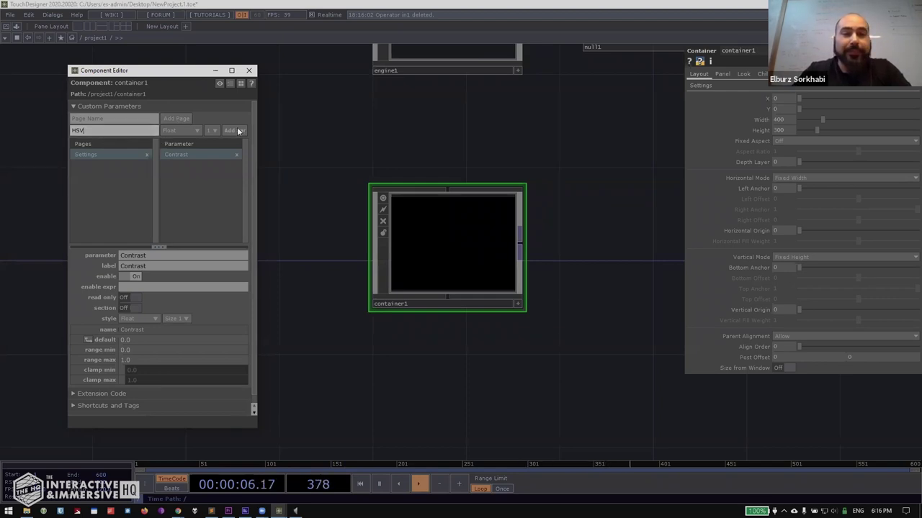
click(237, 130)
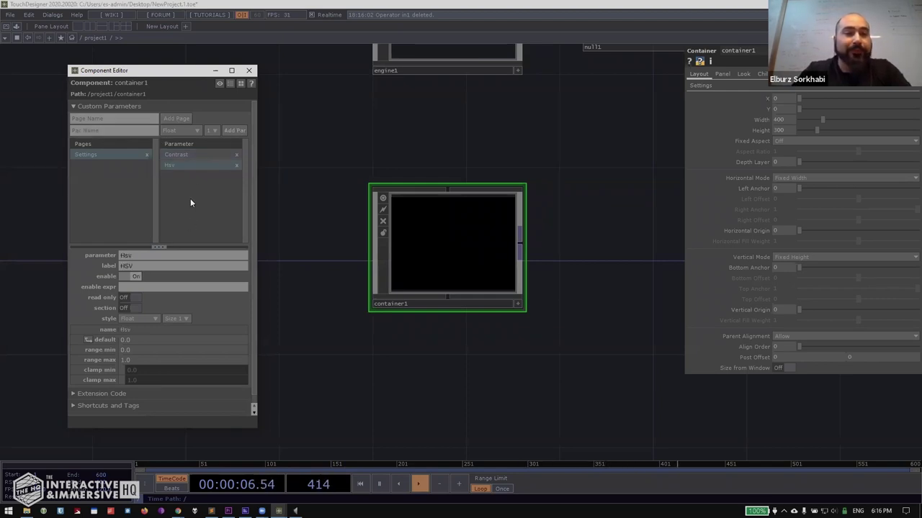
Show container1's Settings page, test the HSV value, and select the Contrast parameter.
click(700, 85)
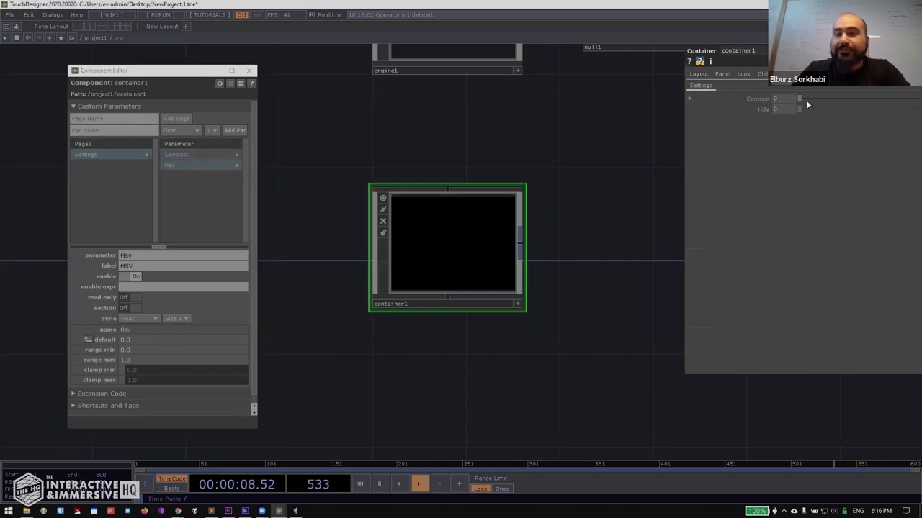
click(853, 109)
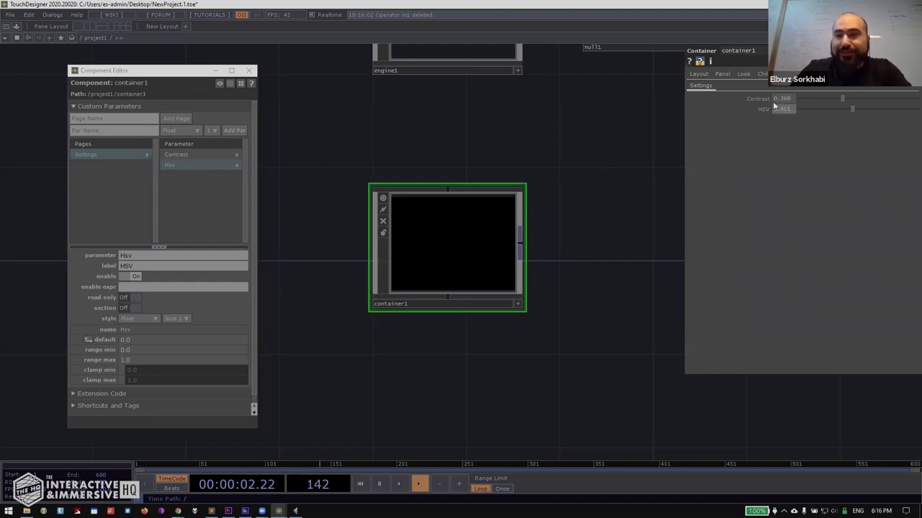
click(183, 155)
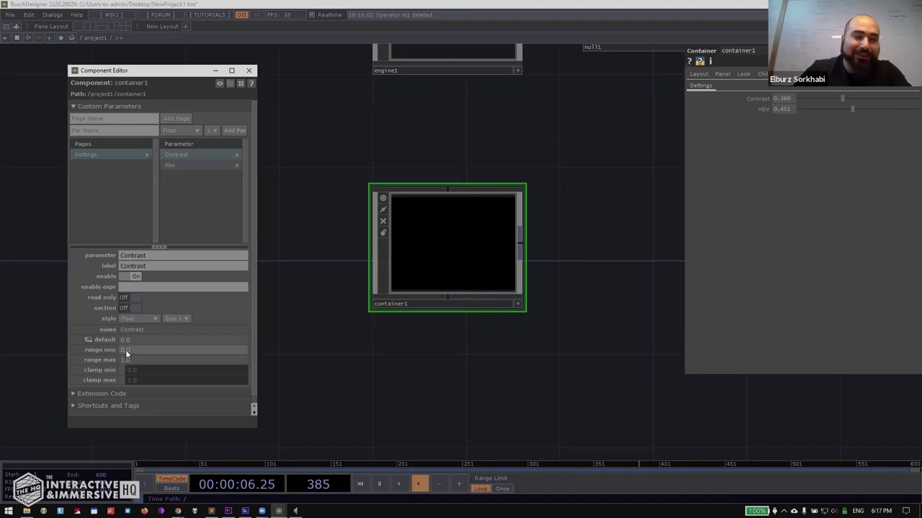
Give Contrast a range and clamp of 0.8 to 1.3, then test it at the maximum.
click(125, 350)
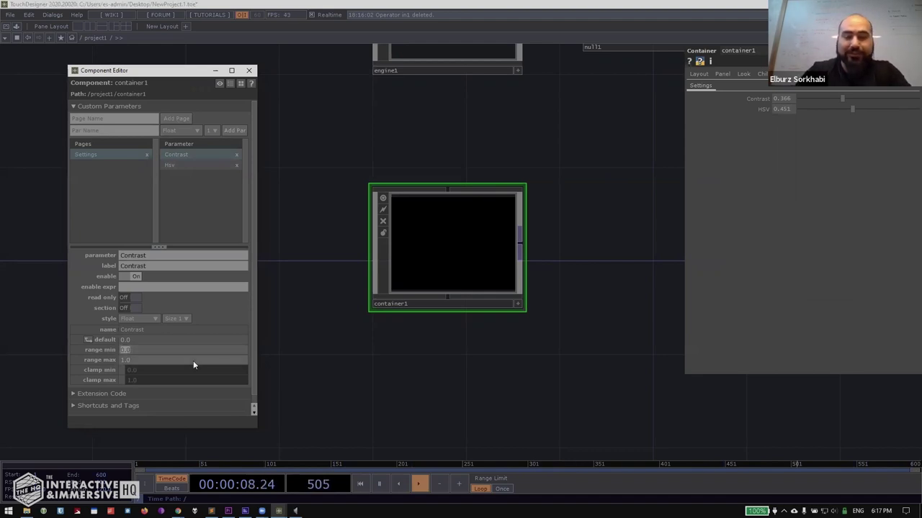
text(0.8)
key(Tab)
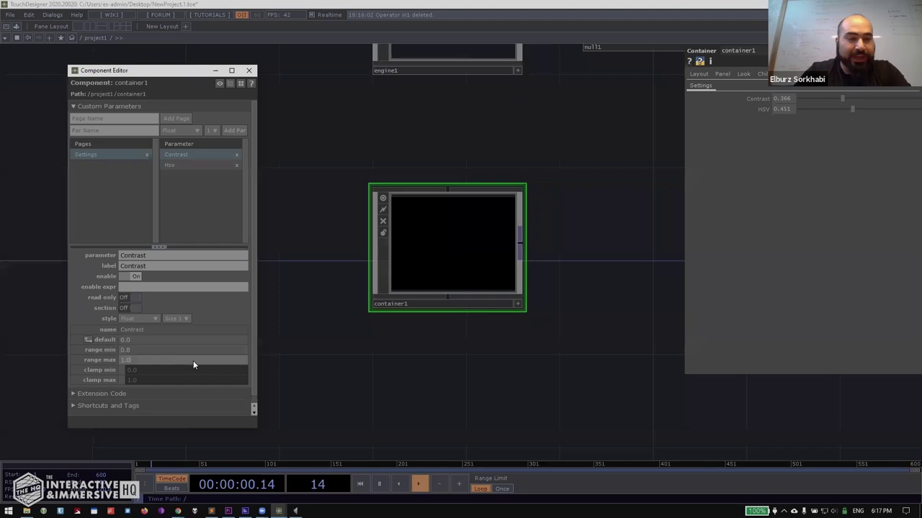
text(1.3)
key(Return)
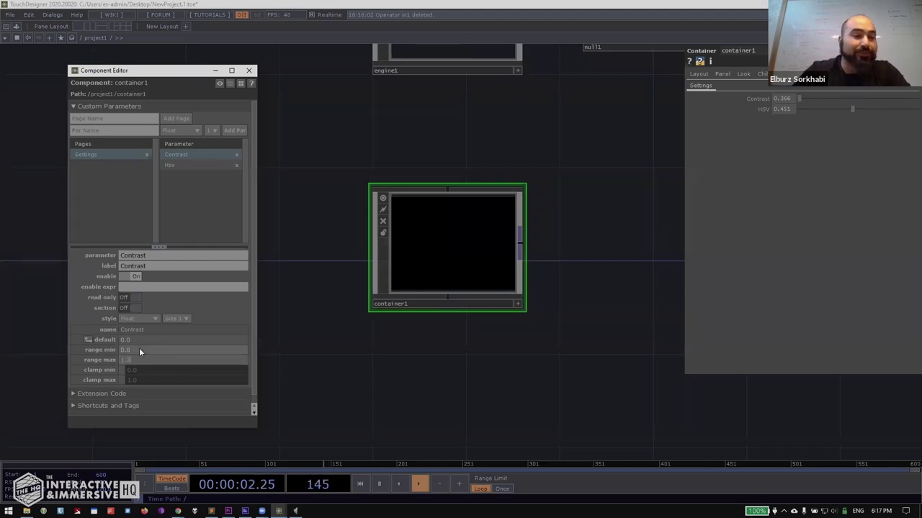
click(121, 370)
click(121, 379)
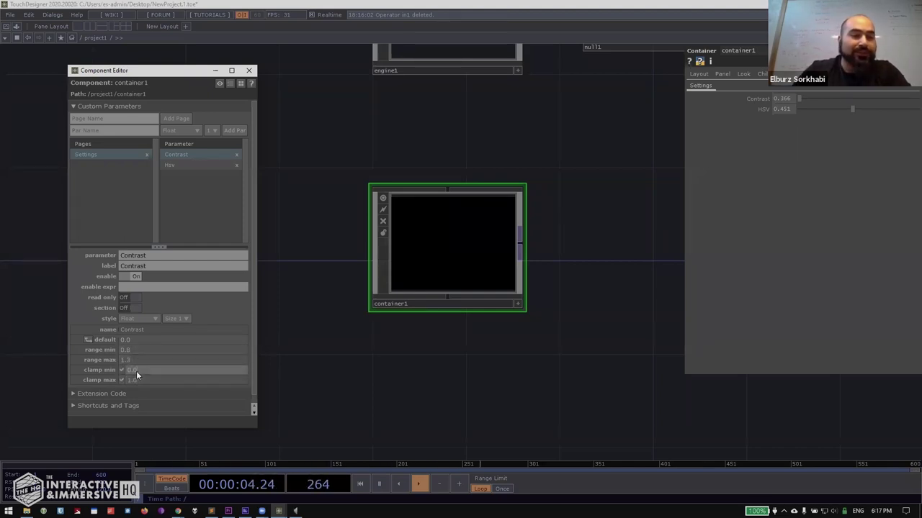
click(168, 371)
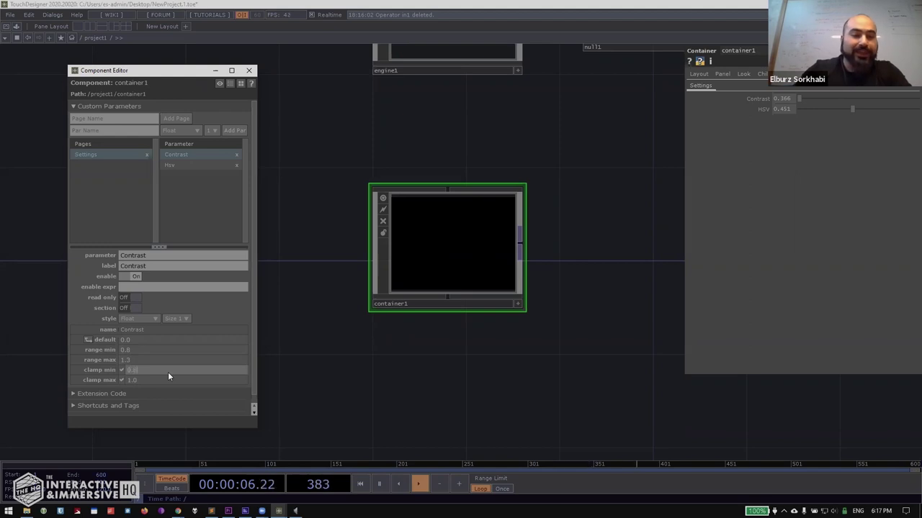
key(Tab)
text(1.3)
key(Return)
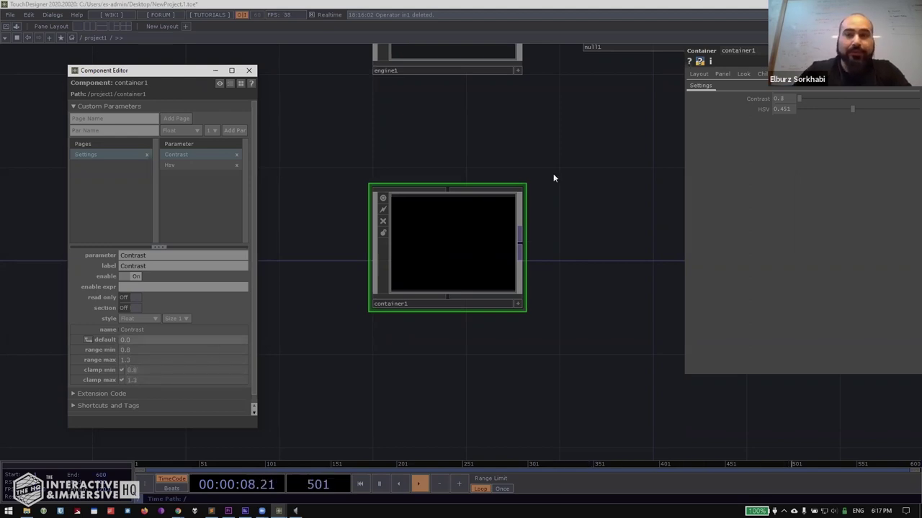
drag(805, 102, 881, 101)
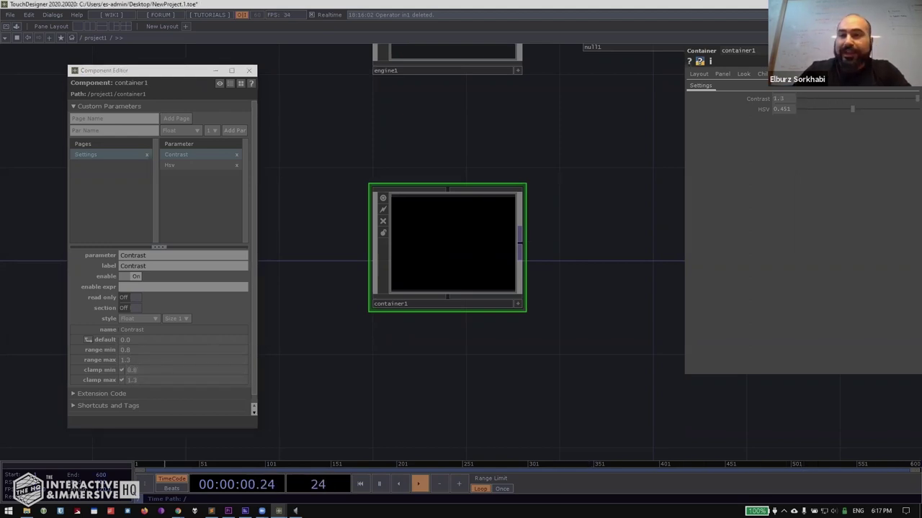
drag(797, 101, 916, 101)
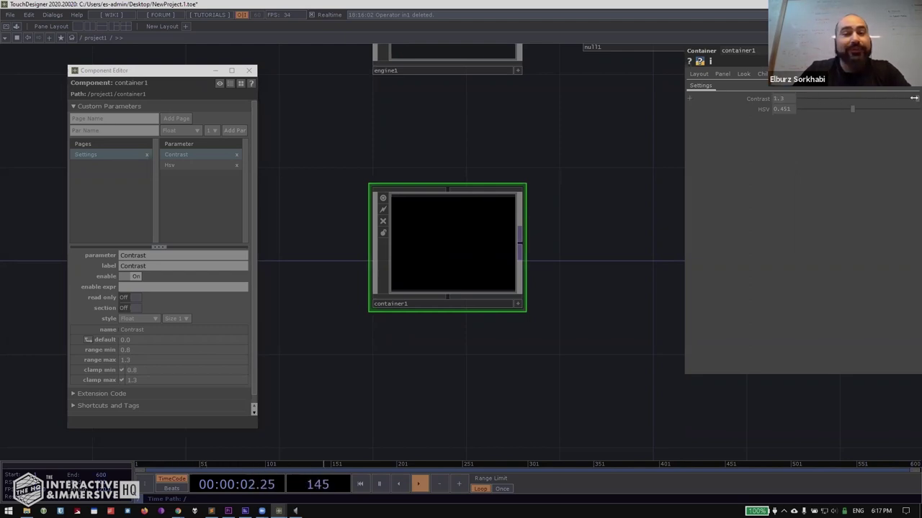
Preview hsvadj1's Hue Offset up to its 360 maximum inside container1.
click(174, 165)
key(i)
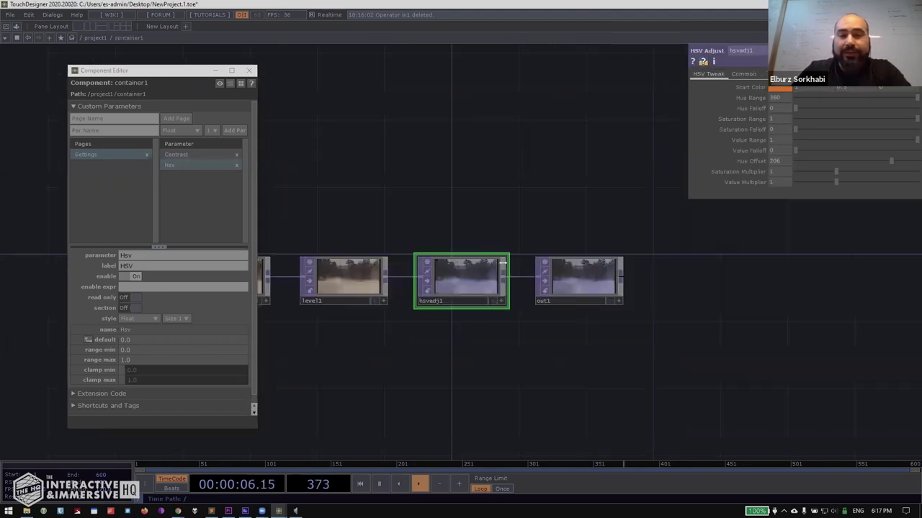
middle_click(585, 281)
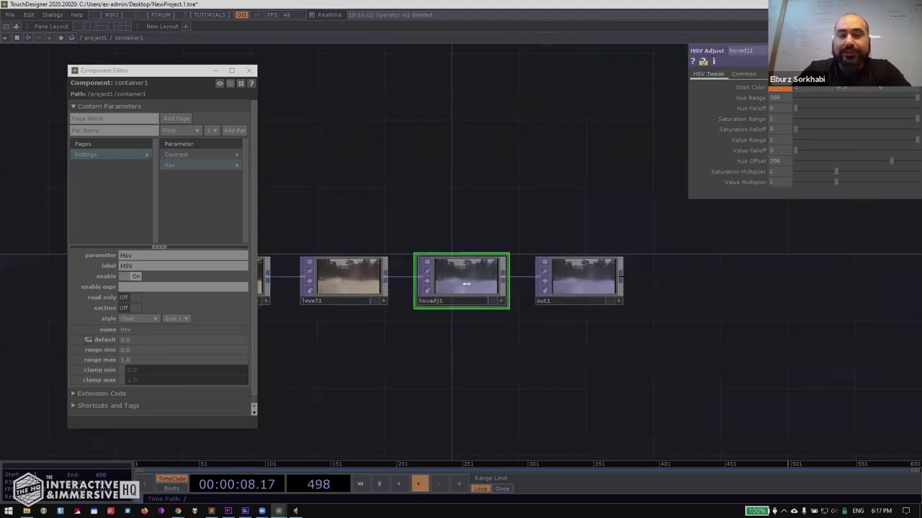
drag(891, 162, 776, 162)
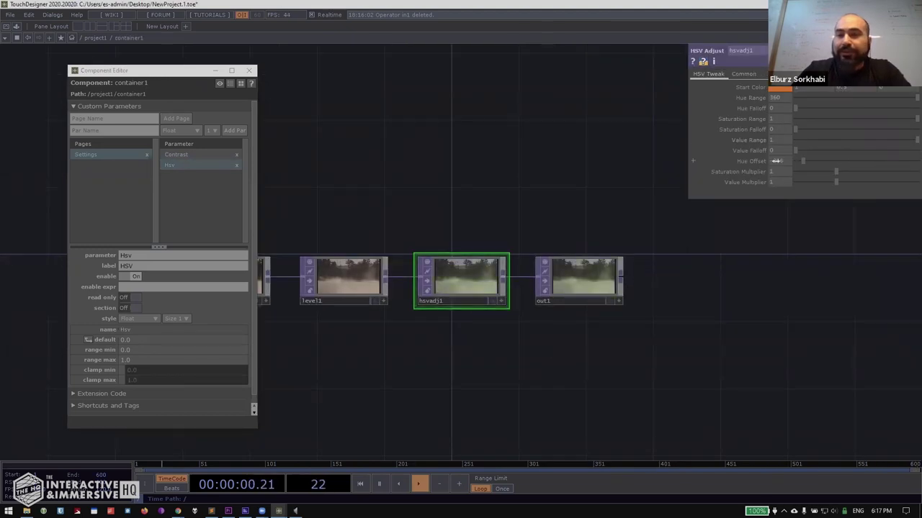
drag(871, 166, 917, 161)
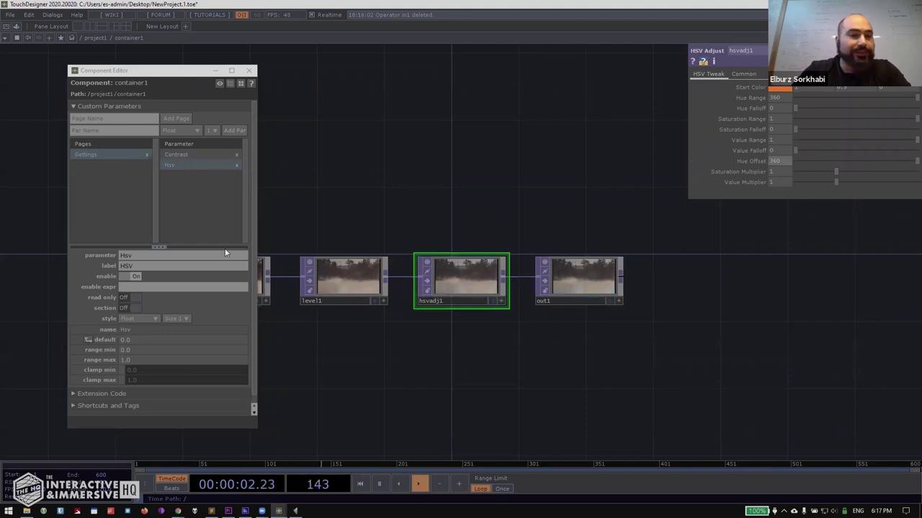
Set the Hsv parameter's range to -360 to 360 with min and max clamping enabled.
click(139, 350)
text(-360)
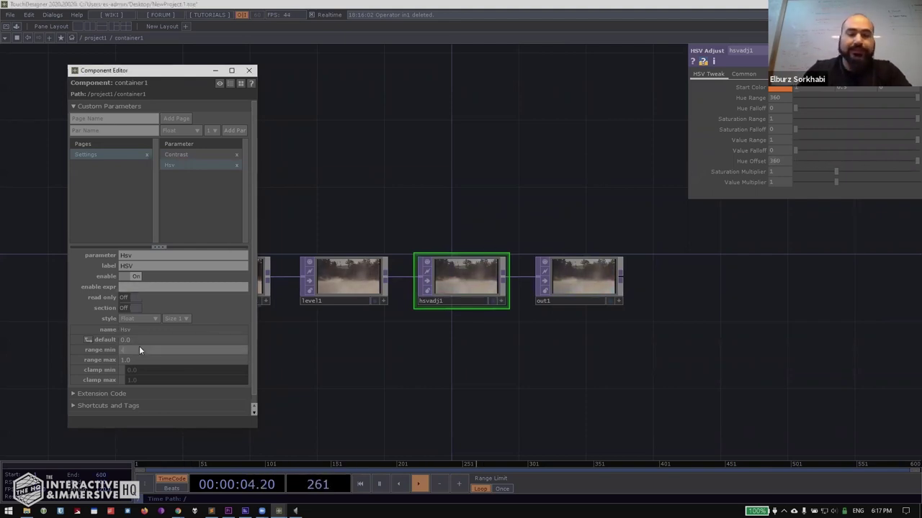
key(Return)
key(Tab)
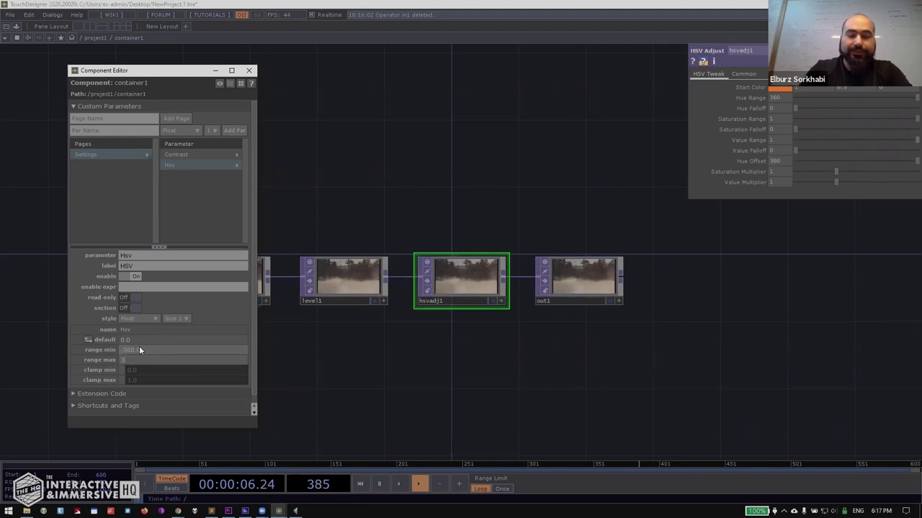
text(360)
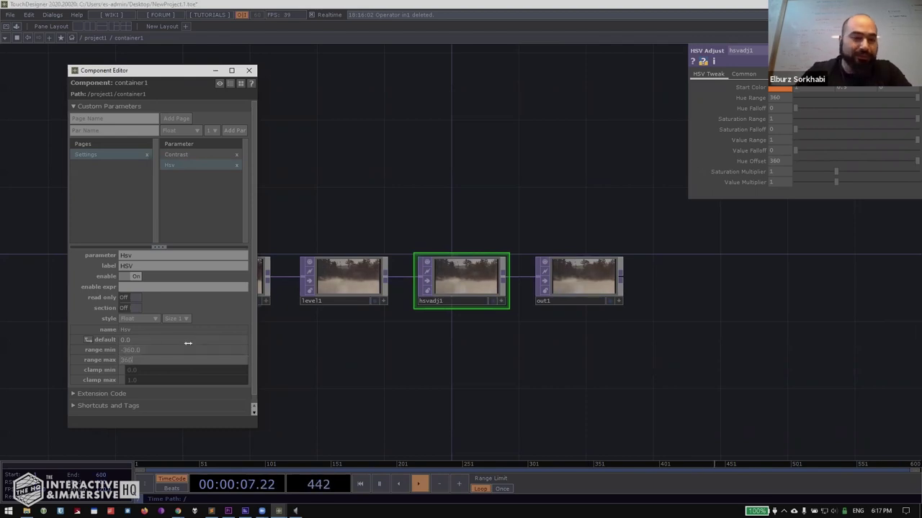
click(122, 370)
click(122, 379)
click(130, 370)
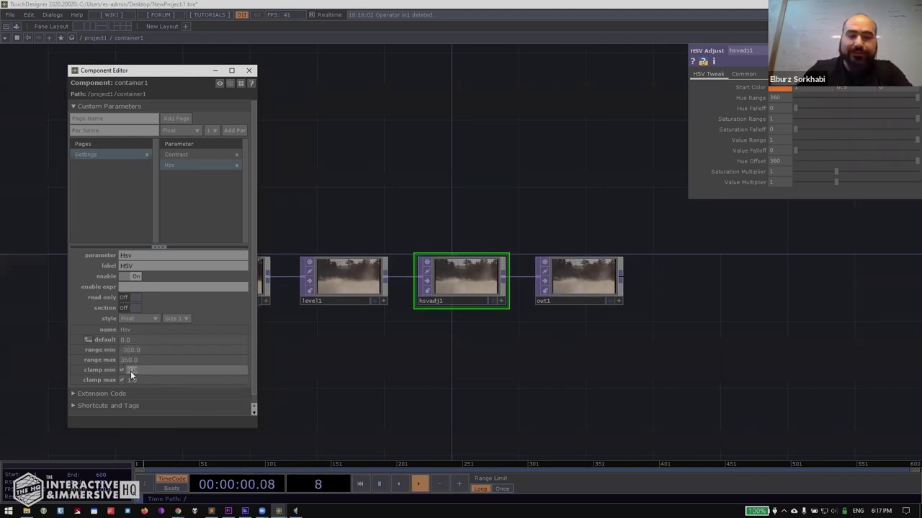
key(Tab)
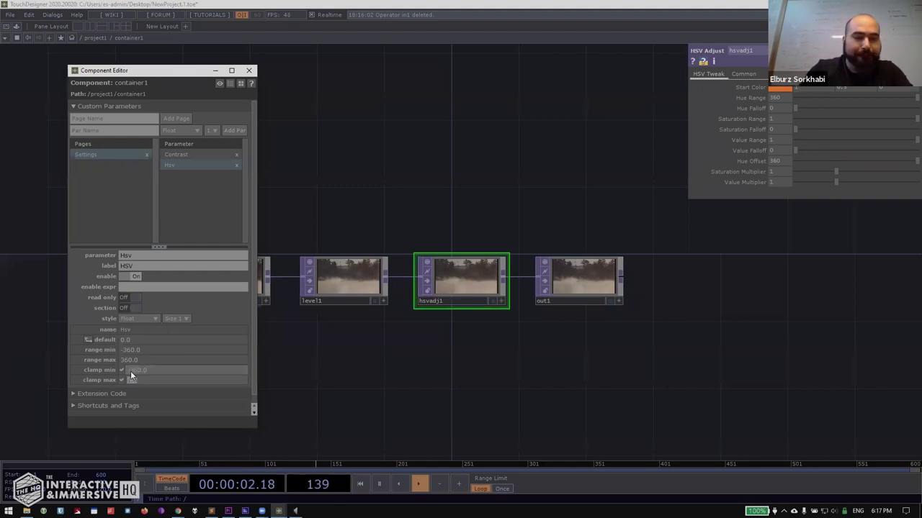
key(Return)
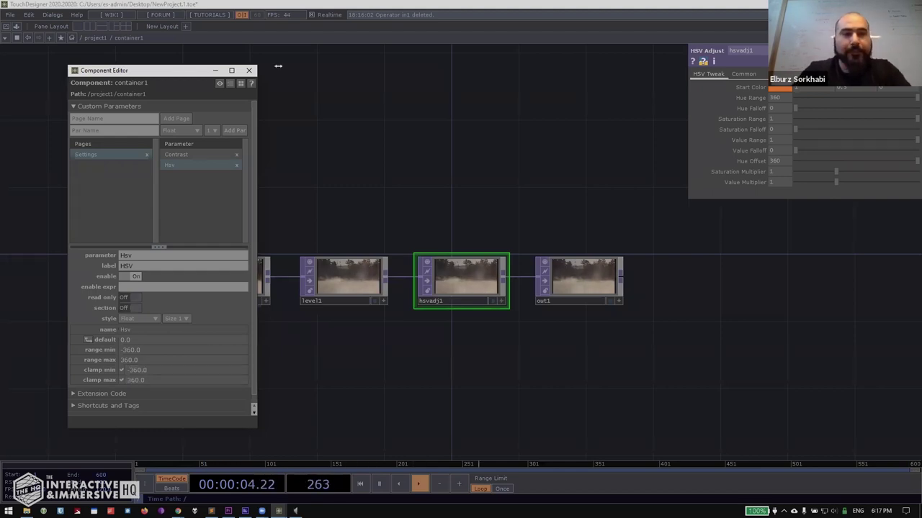
Close the component editor and adjust container1's Contrast value in project1.
click(248, 73)
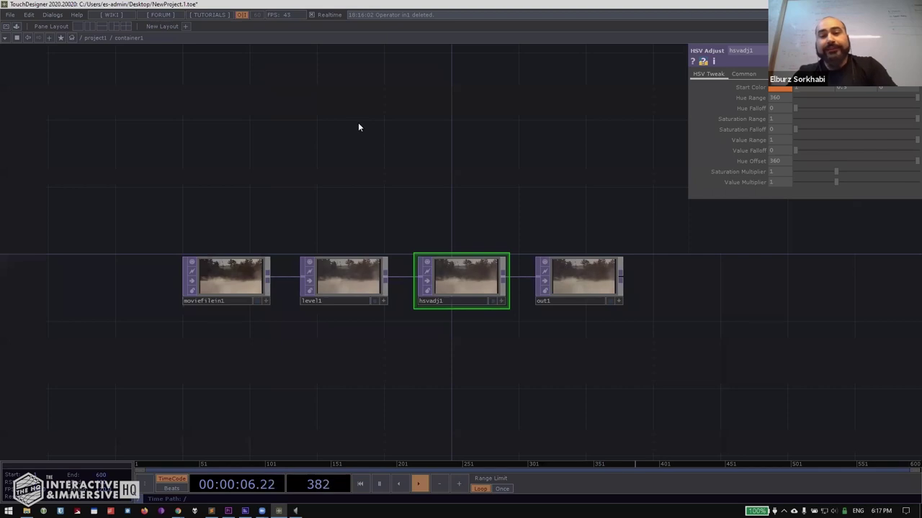
key(u)
click(839, 98)
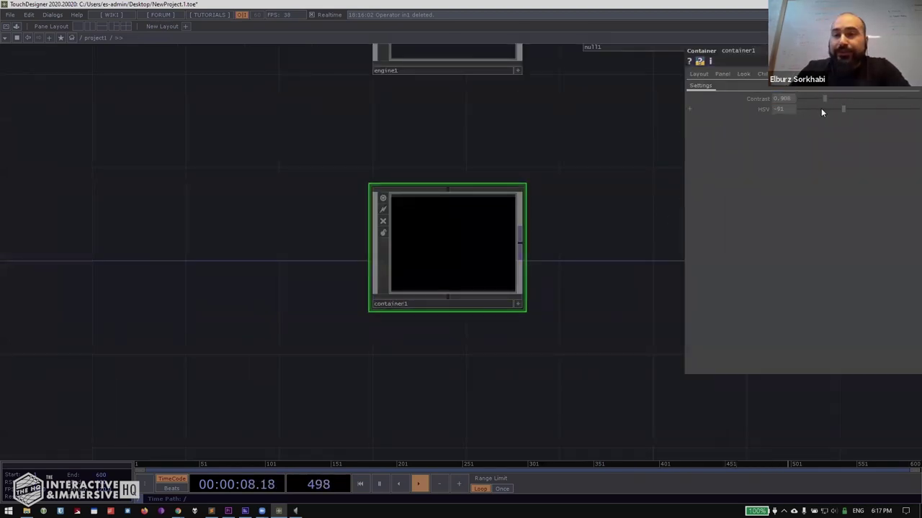
Inside container1, place a Parameter CHOP, par1, above the chain.
double_click(440, 232)
key(Tab)
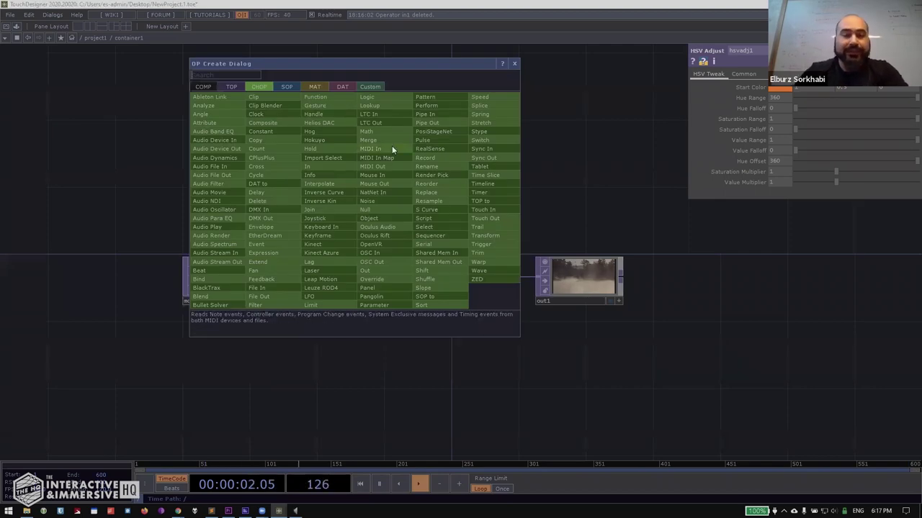
text(param)
click(375, 304)
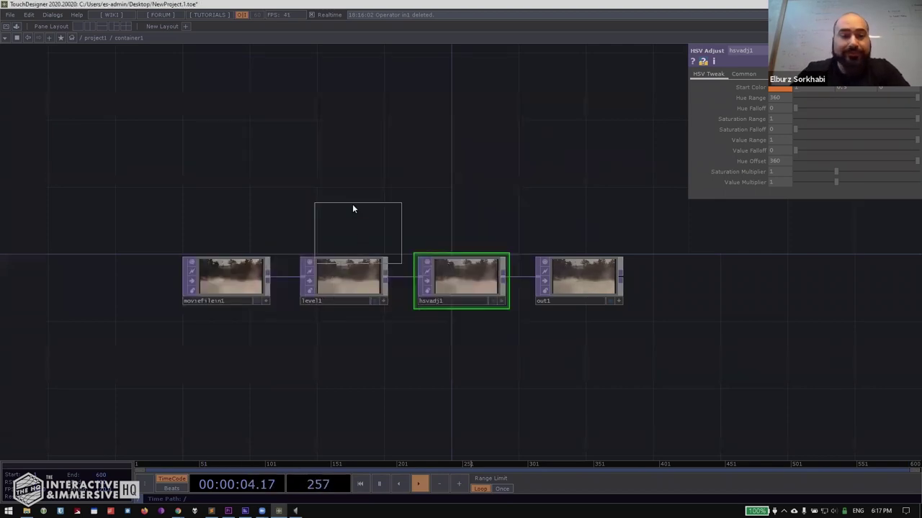
click(349, 199)
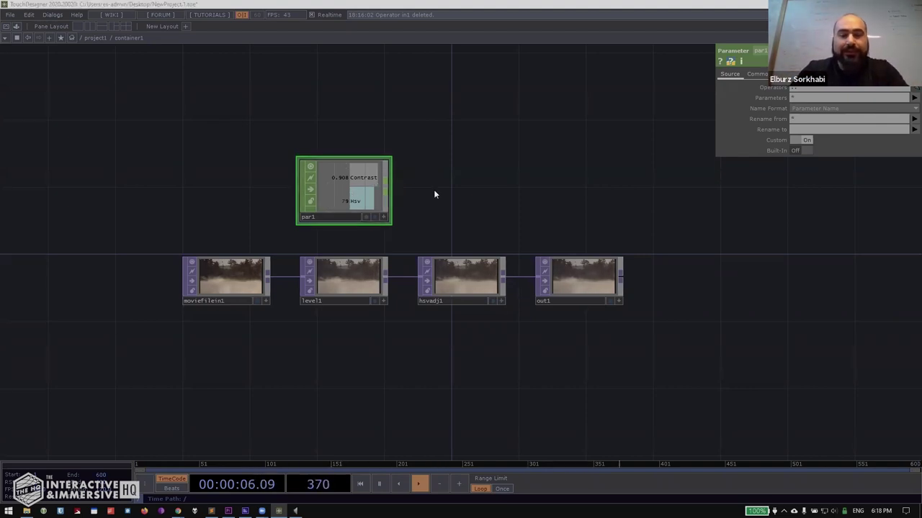
Add null1 after par1 and export its Contrast and Hsv channels to level1 Contrast and hsvadj1 Hue Offset.
key(Tab)
text(null)
key(Return)
click(459, 189)
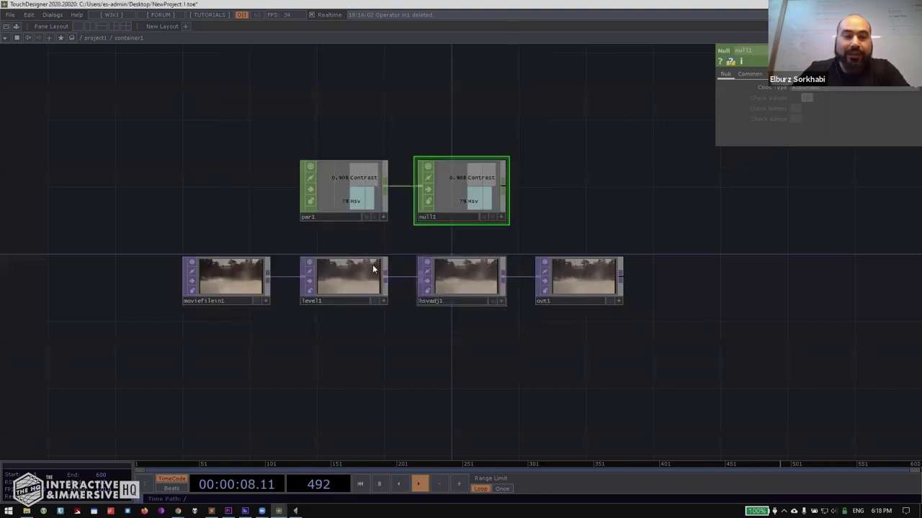
click(373, 269)
click(504, 216)
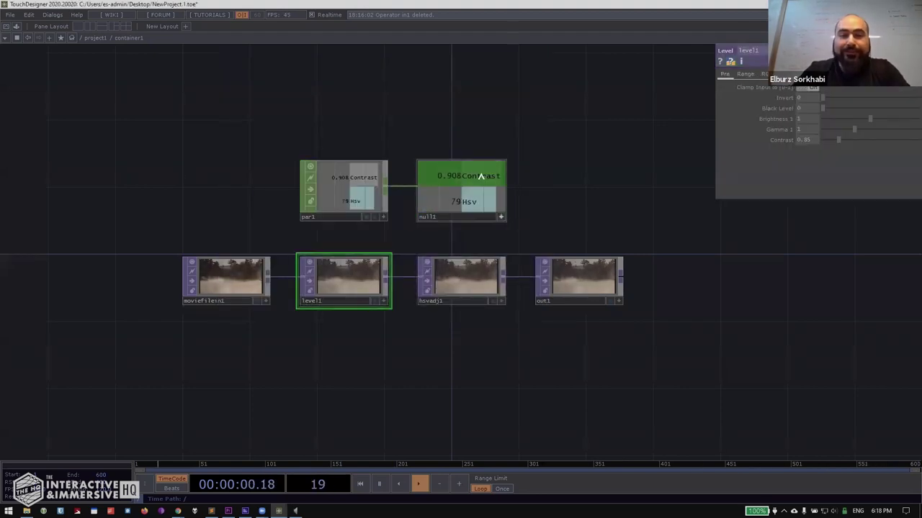
drag(481, 176, 807, 138)
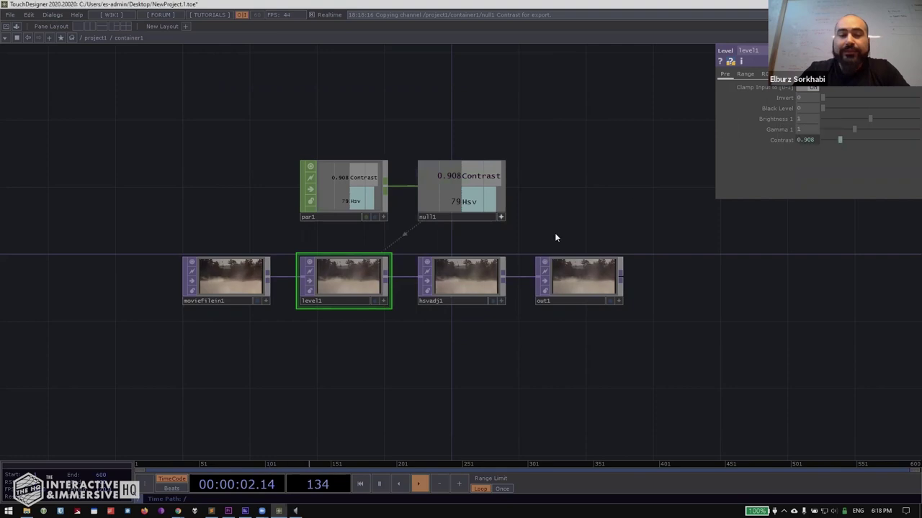
click(477, 263)
drag(476, 209, 810, 161)
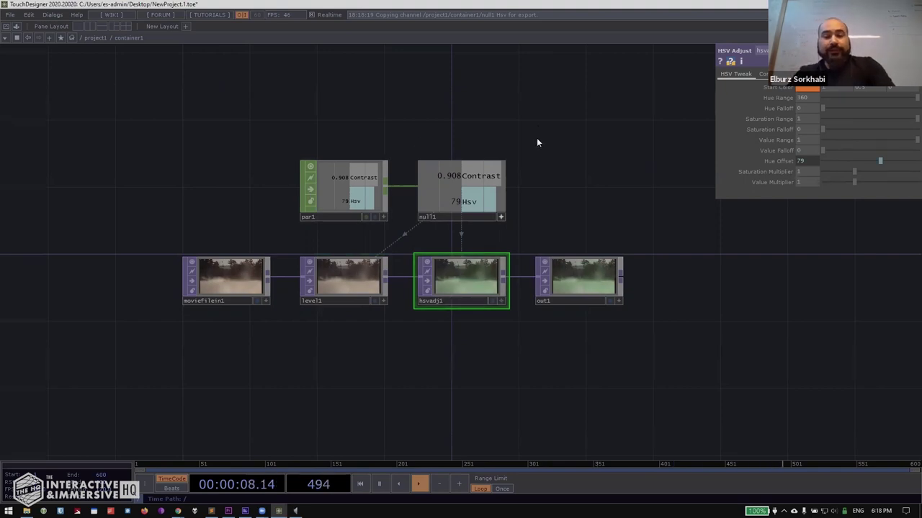
Back in project1, add a Null TOP, null2, wired to container1's output.
key(u)
right_click(525, 243)
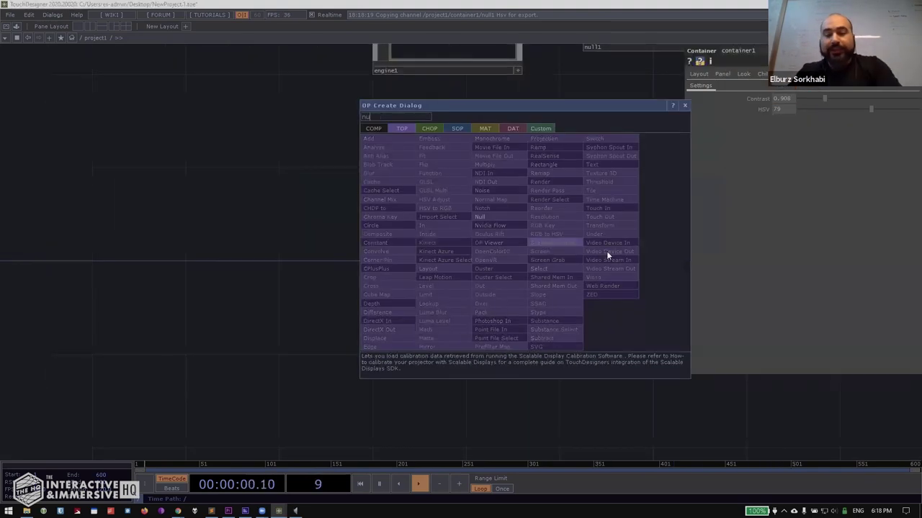
click(607, 251)
click(606, 250)
Set container1's Contrast to 1.146 and HSV to 313, aligning null2 under null1.
click(450, 250)
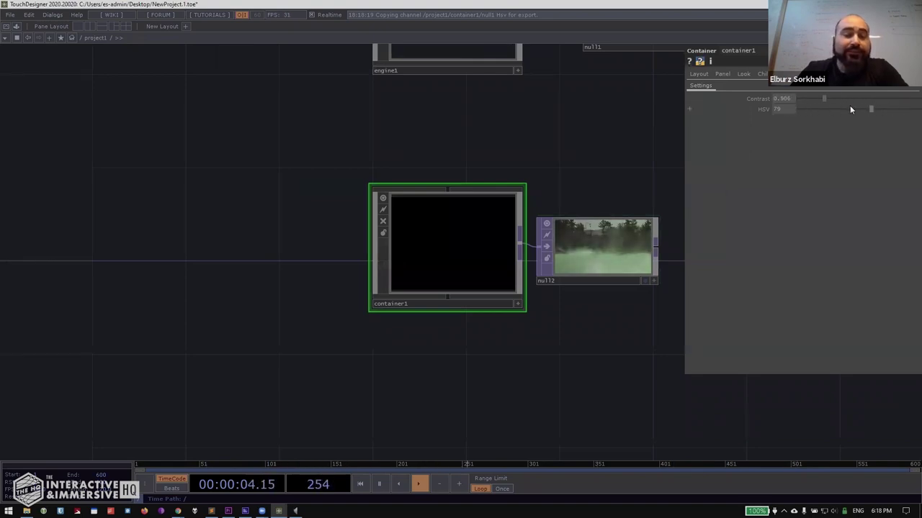
drag(824, 99, 913, 99)
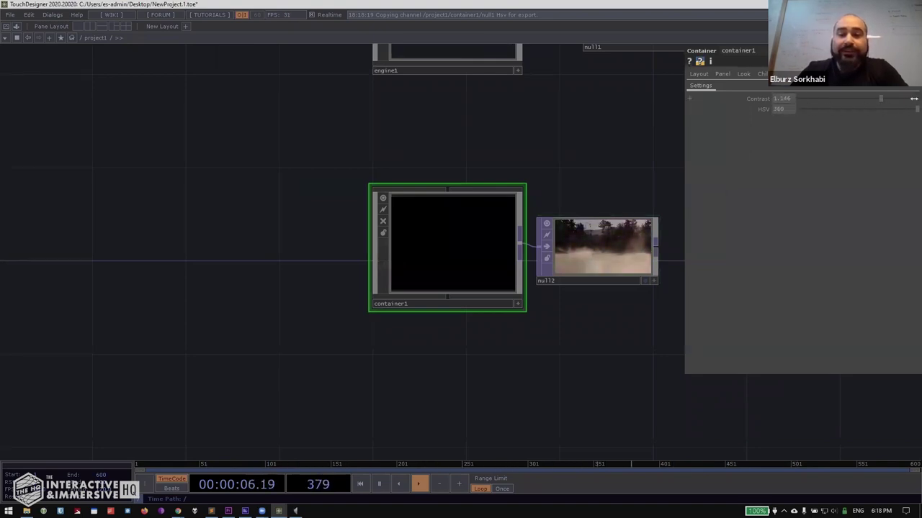
drag(856, 105, 809, 111)
drag(554, 216, 396, 377)
drag(431, 406, 486, 401)
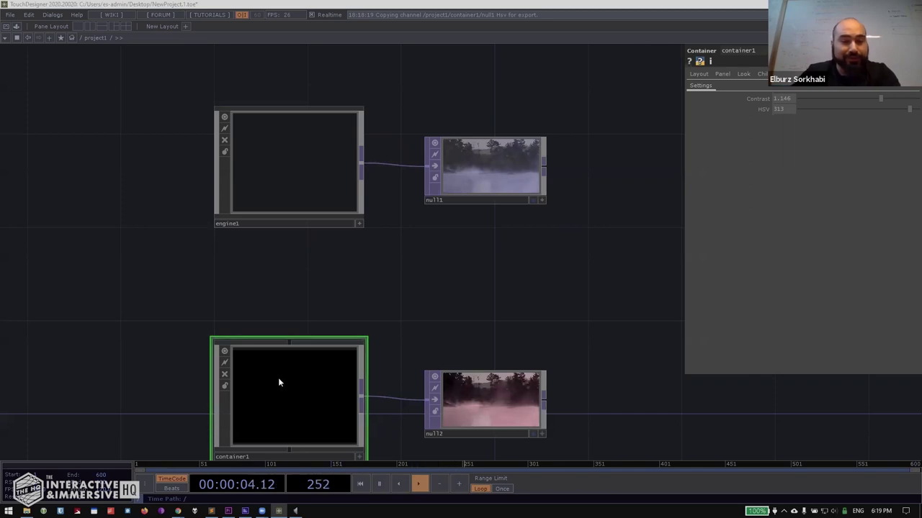
key(i)
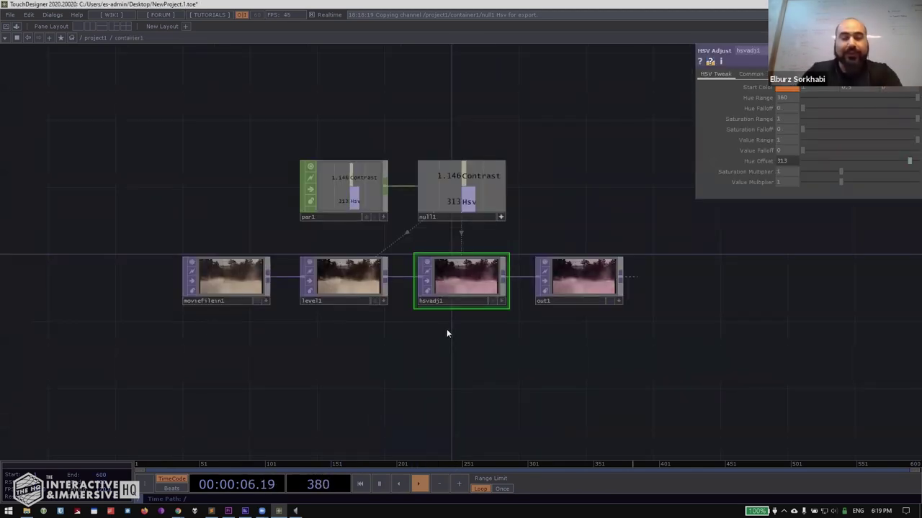
key(u)
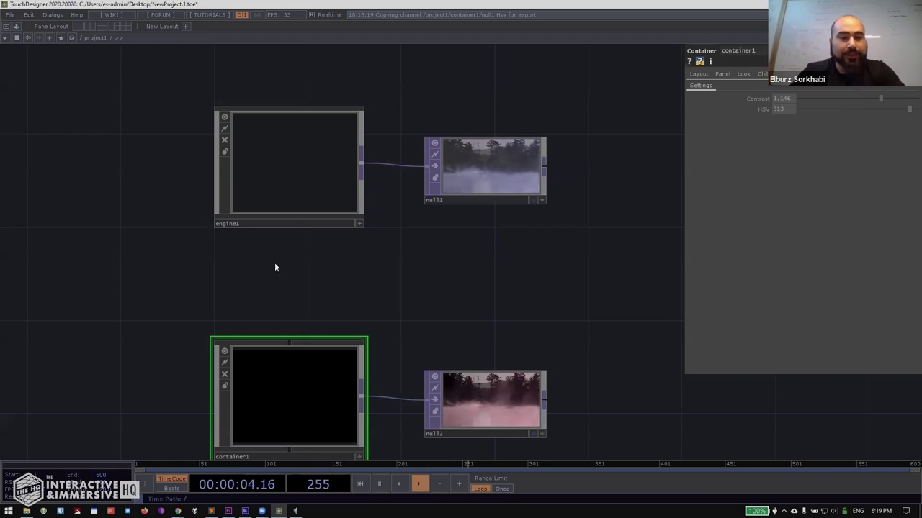
scroll(343, 262, left, 3)
drag(348, 282, 352, 241)
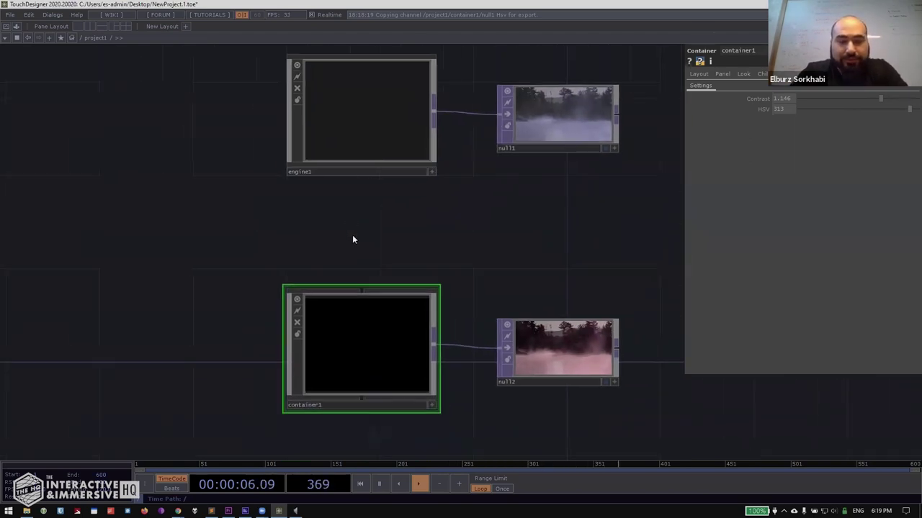
Save container1 as a component over the Desktop's container1.tox, confirming the overwrite.
right_click(375, 326)
click(393, 333)
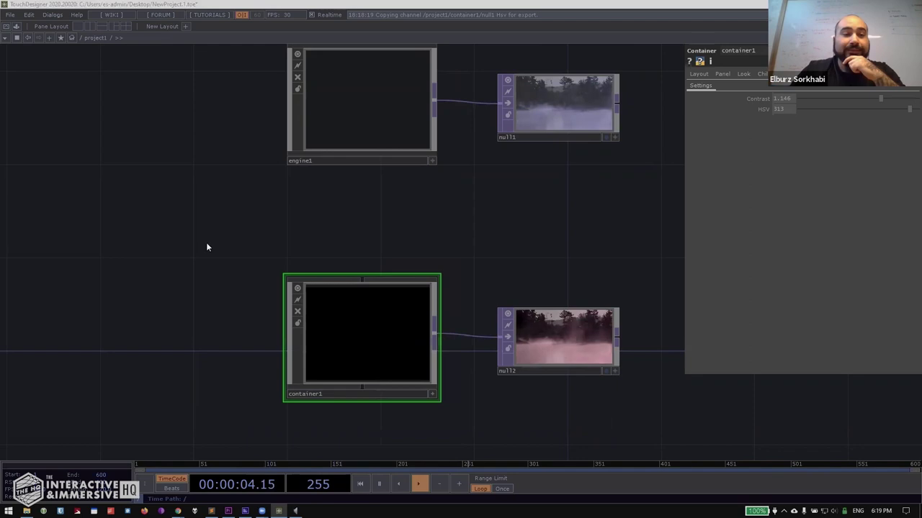
click(111, 96)
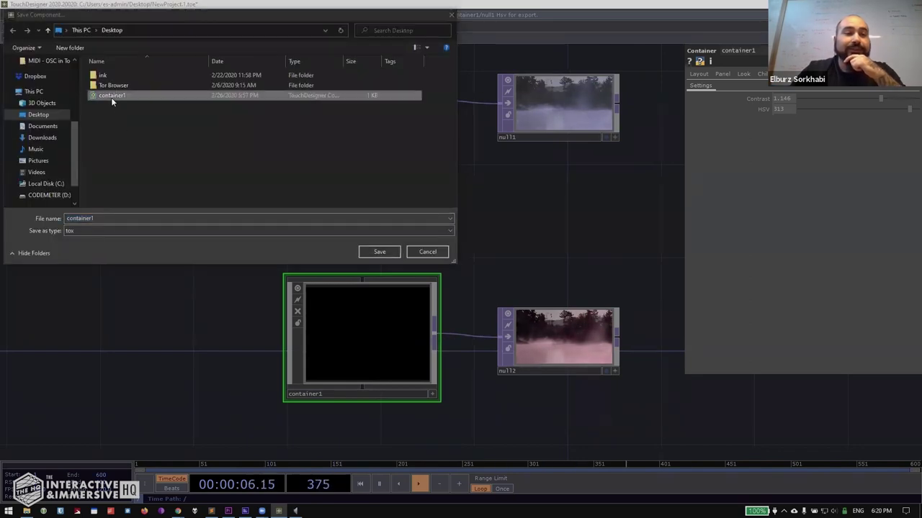
click(377, 252)
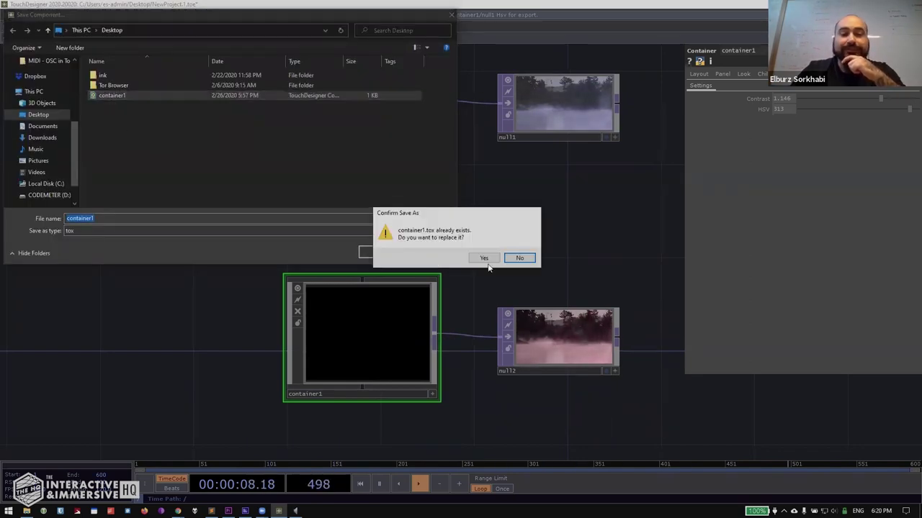
click(480, 257)
key(h)
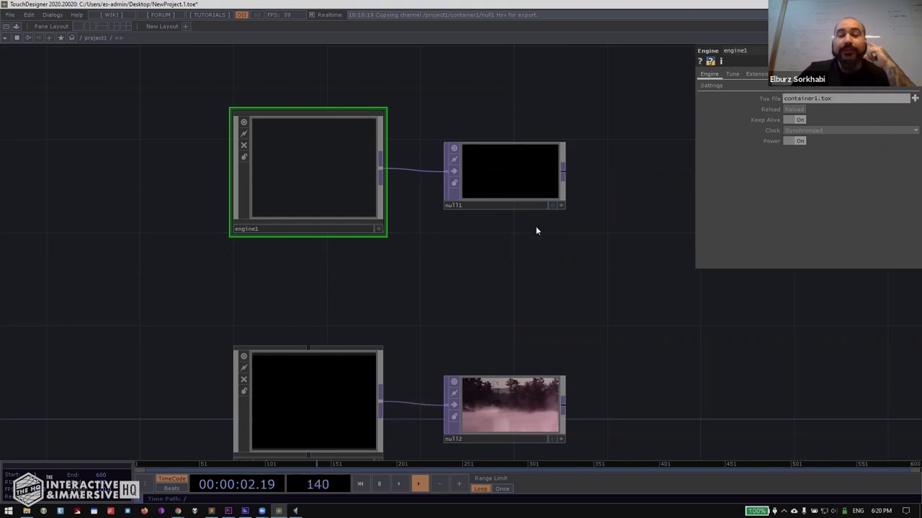
Set engine1's Contrast to 1.185 and HSV to -261, comparing against container1's pink settings.
click(513, 190)
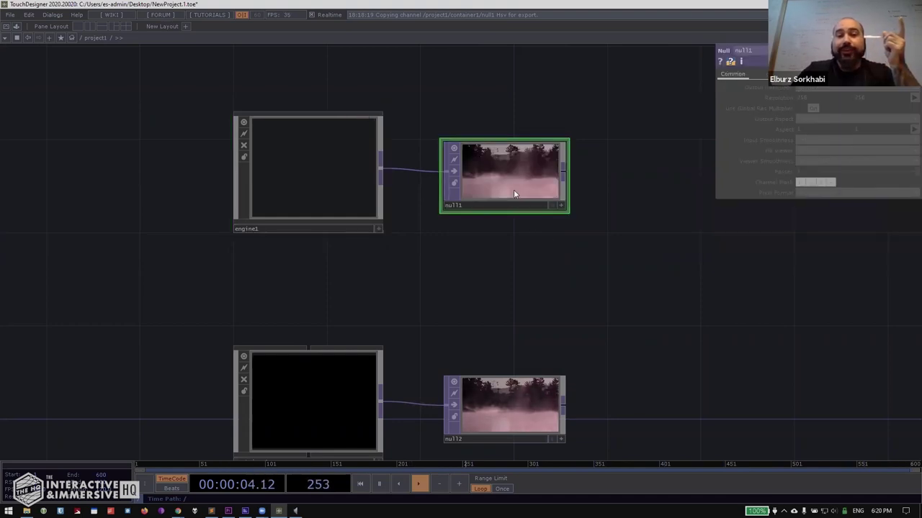
click(293, 165)
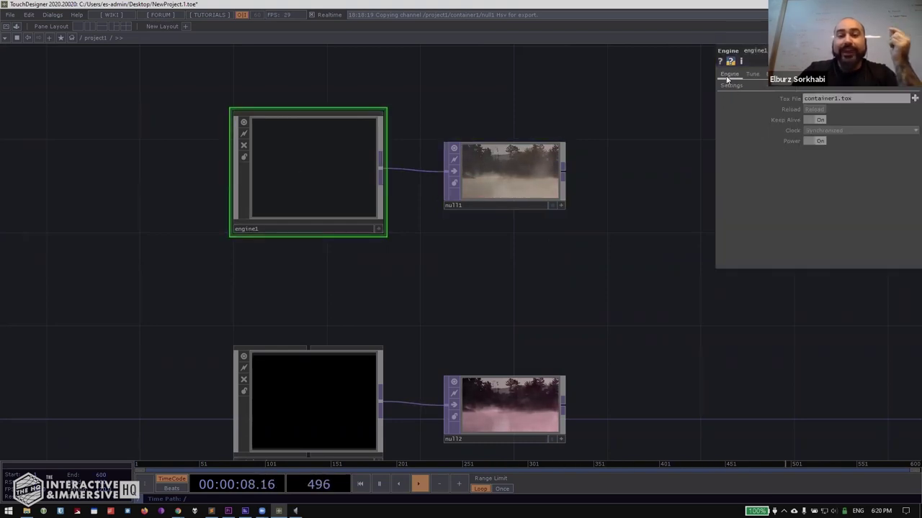
click(730, 85)
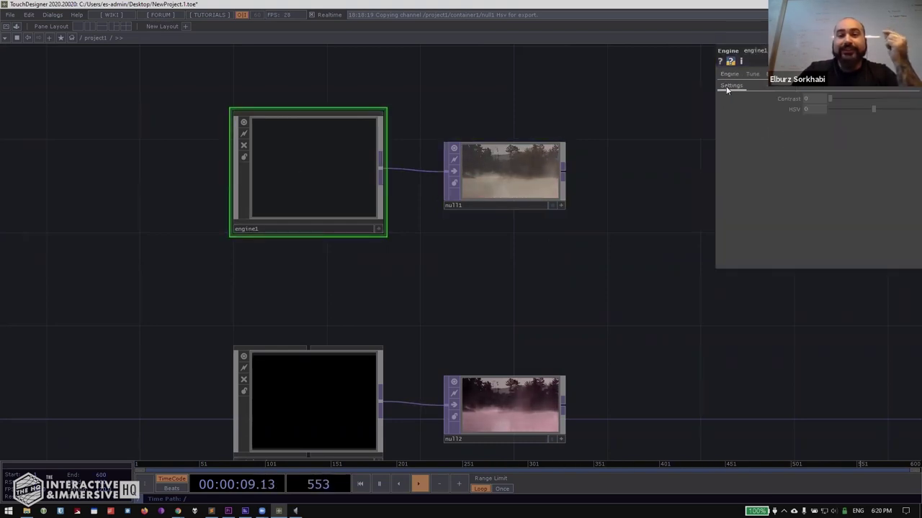
click(896, 99)
drag(873, 109, 845, 111)
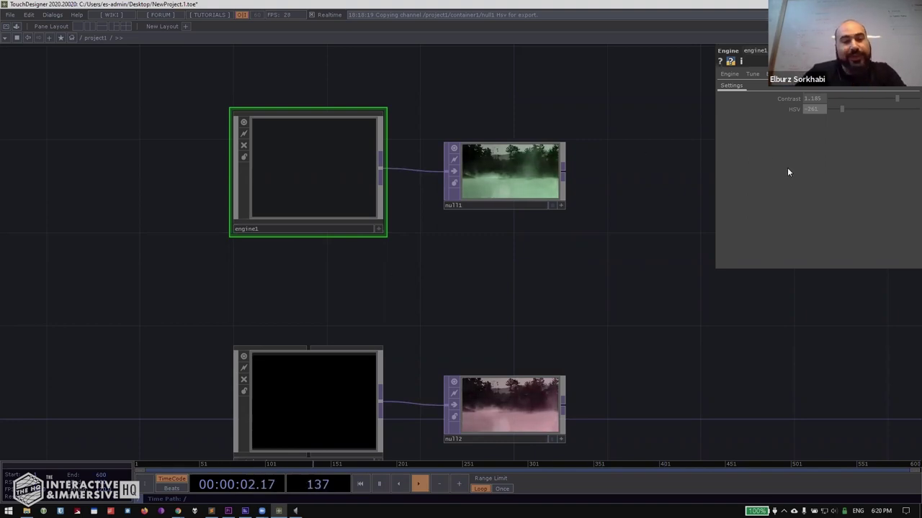
click(322, 378)
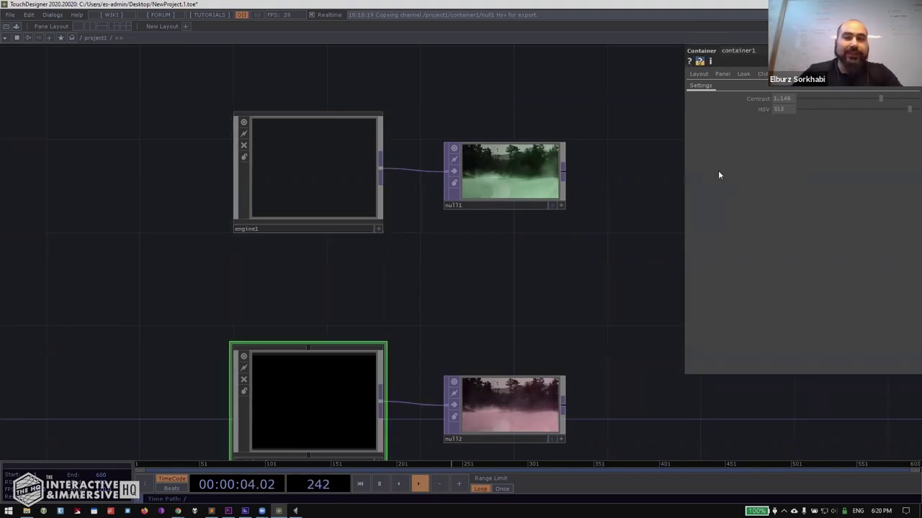
click(338, 165)
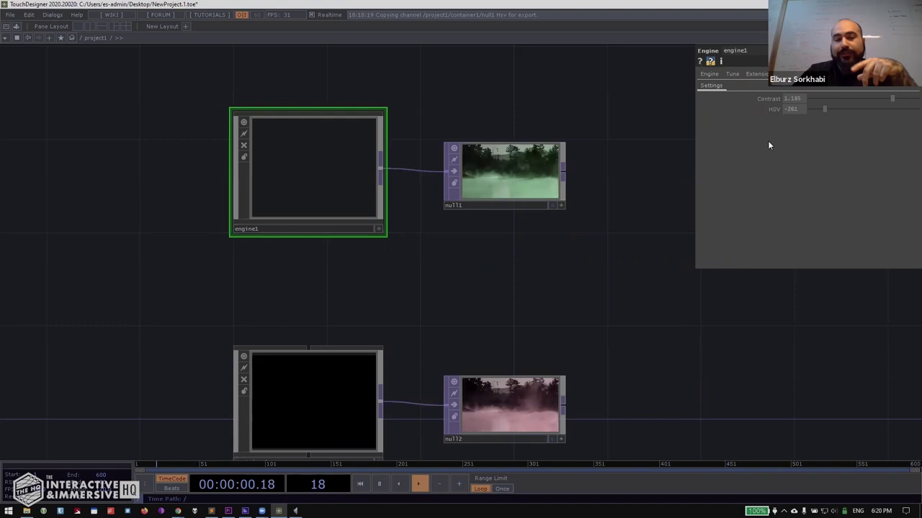
click(709, 74)
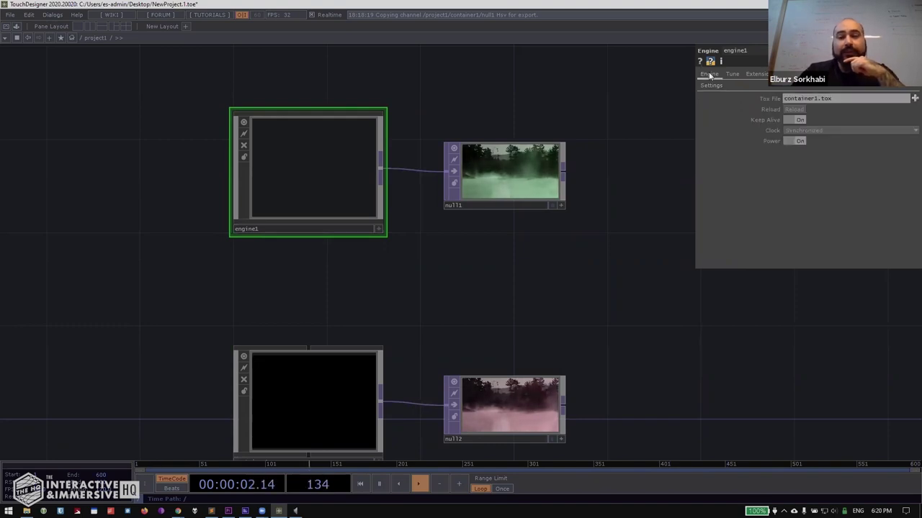
click(800, 131)
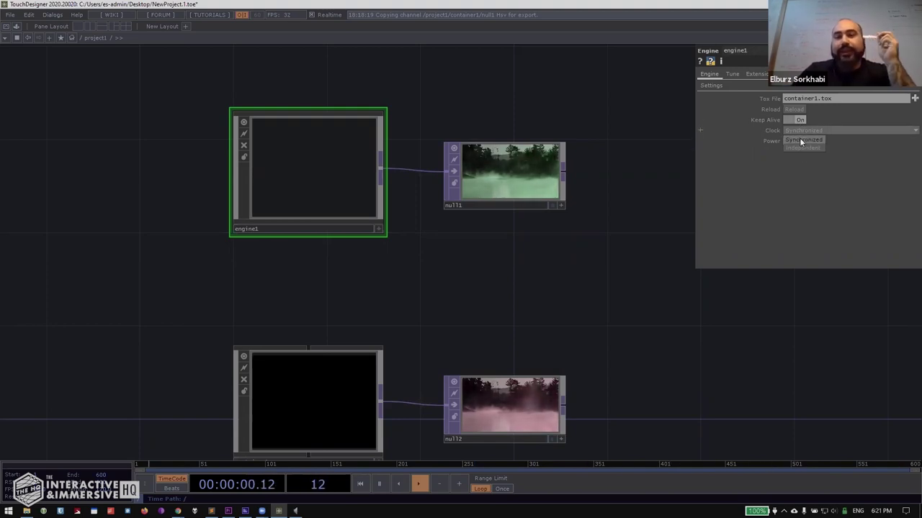
click(804, 140)
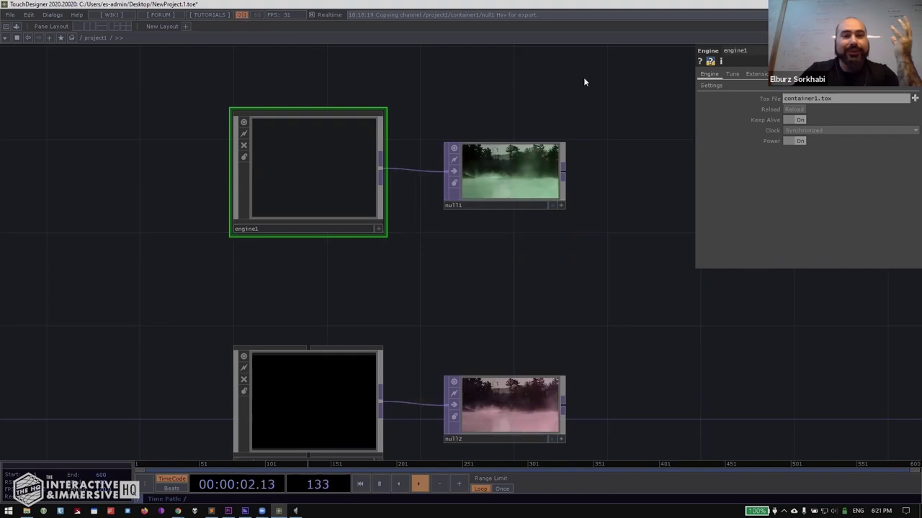
Show engine1's Tune page: Wait for Render Off, In Buffer Auto and Out Buffer Auto On.
click(730, 75)
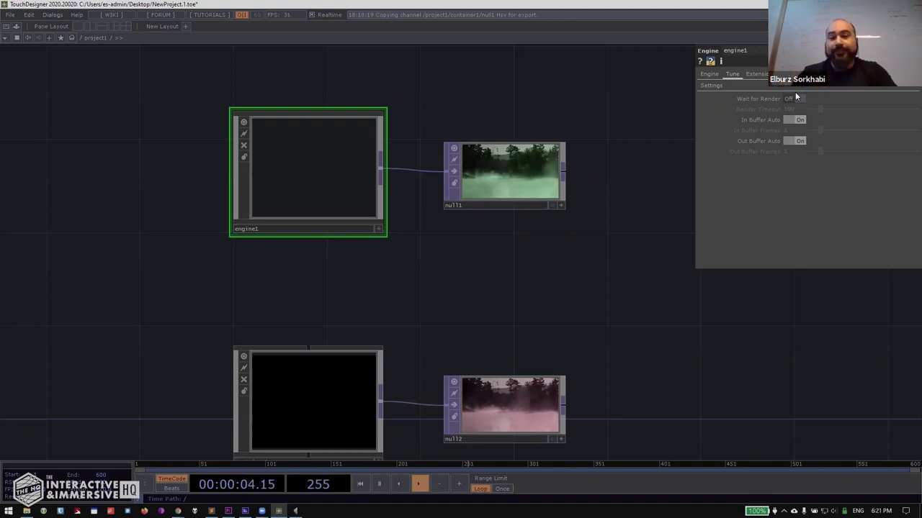
drag(298, 279, 268, 227)
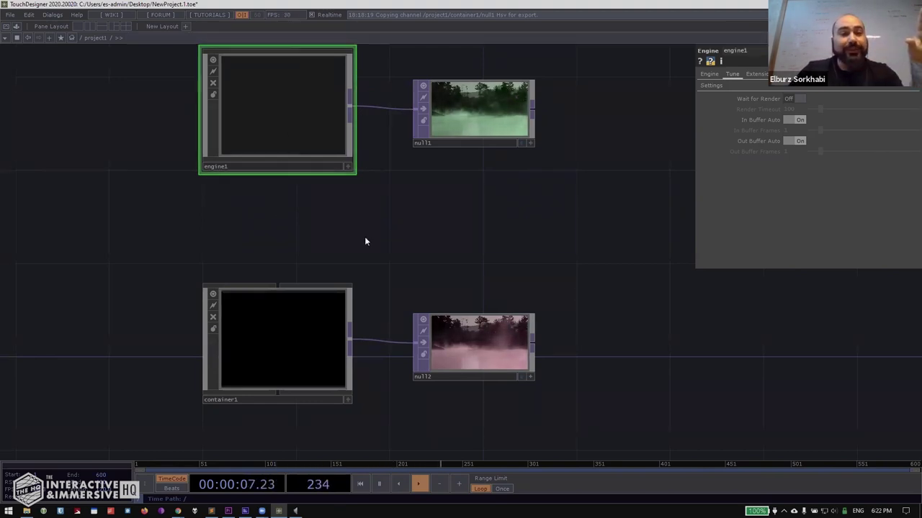
Inside container1, create a Hog CHOP, hog1, placed above the parameter nodes.
drag(364, 236, 402, 188)
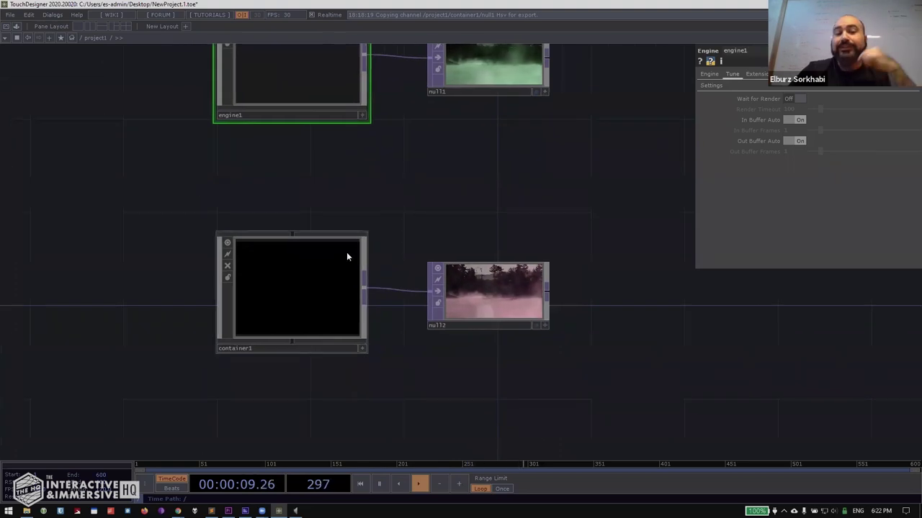
key(i)
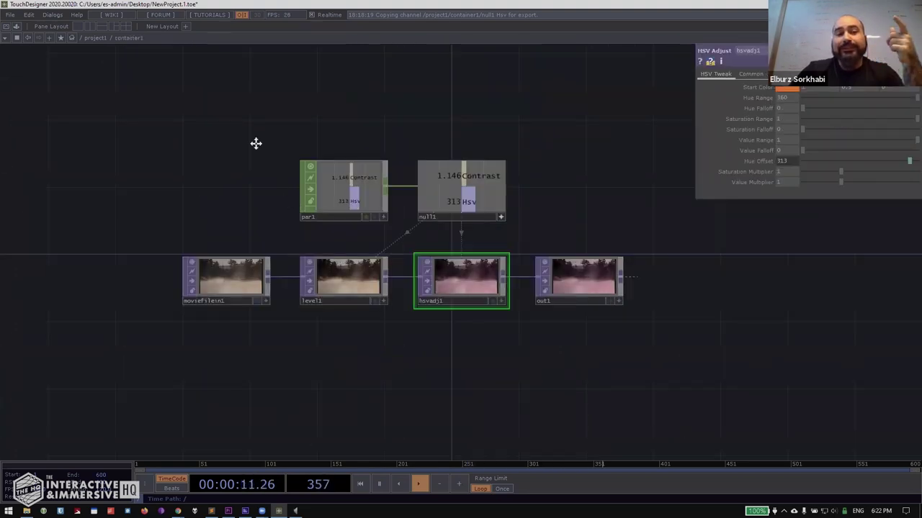
key(Tab)
text(hog)
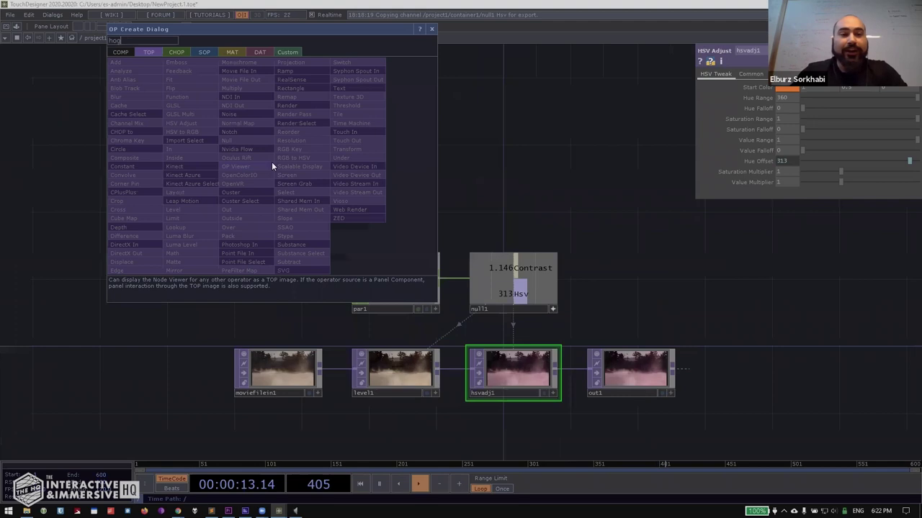
key(Return)
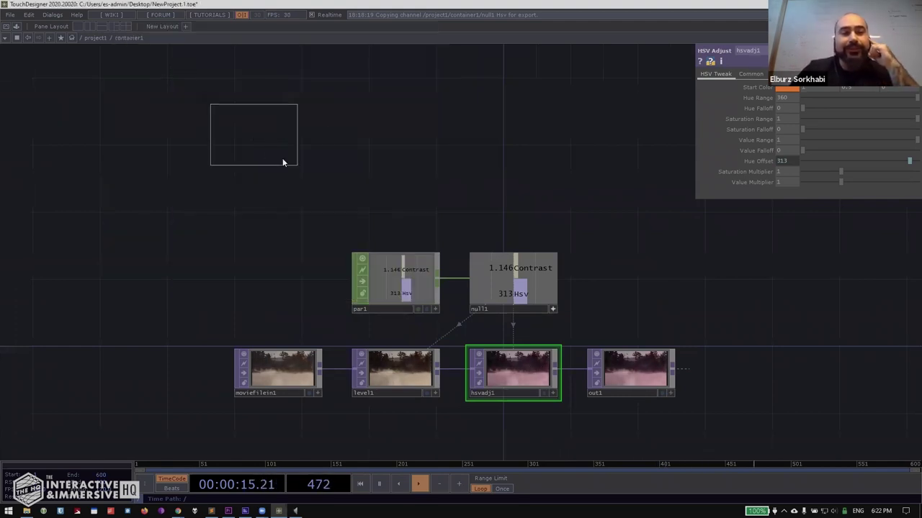
click(281, 160)
drag(277, 175, 300, 170)
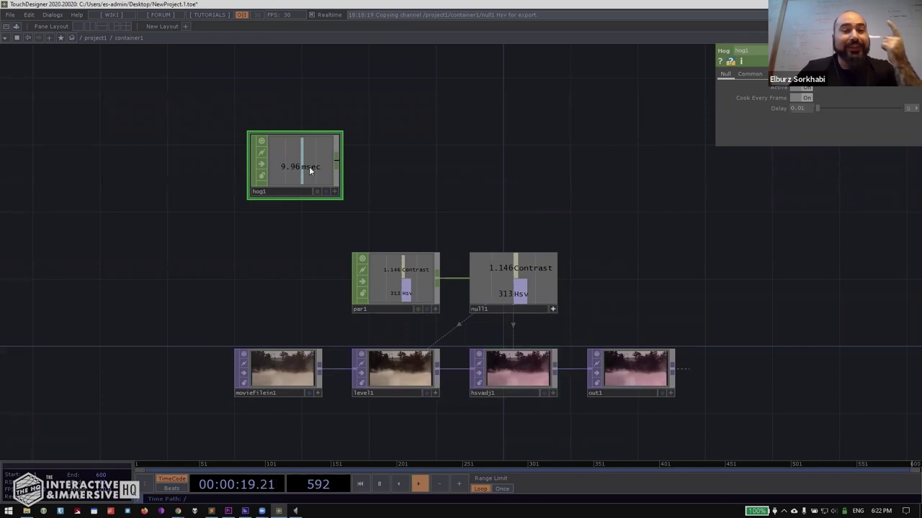
Set hog1's Delay to 0.03, then 0.04, so it cooks at about 40 msec.
scroll(309, 167, up, 2)
scroll(309, 166, up, 2)
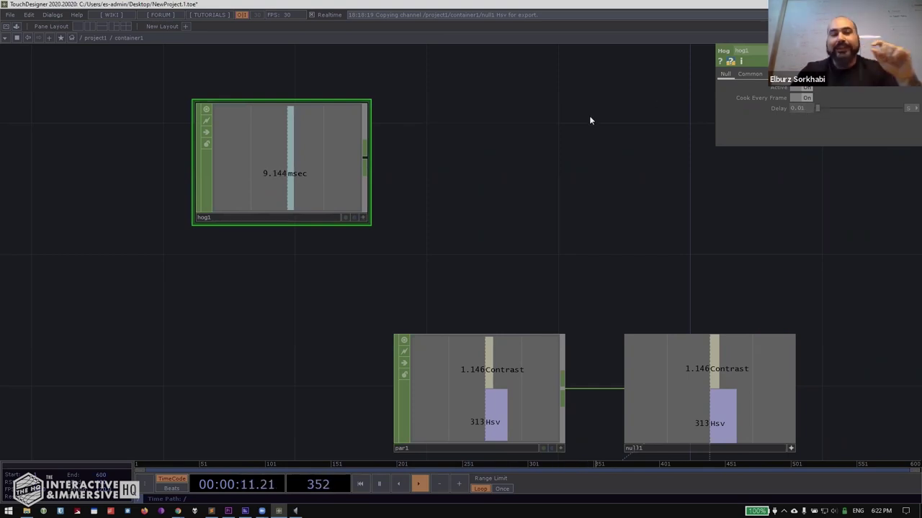
middle_click(327, 179)
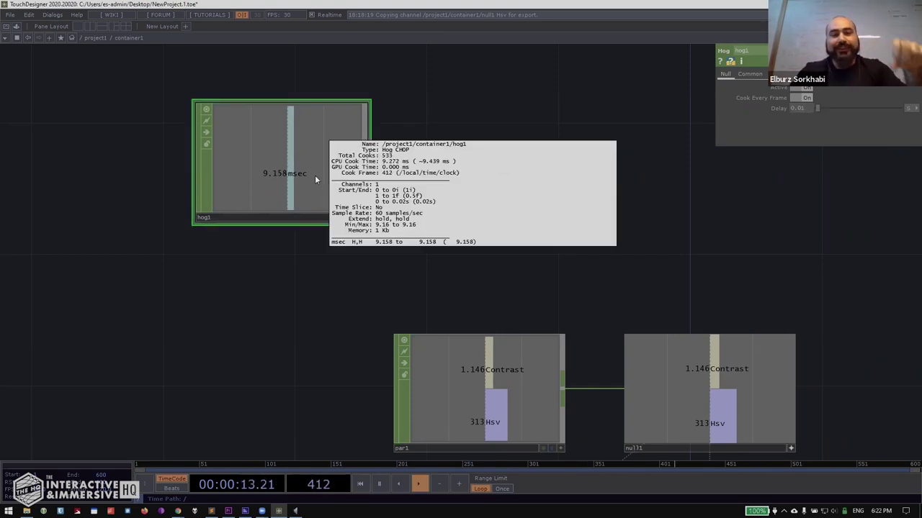
middle_click(315, 175)
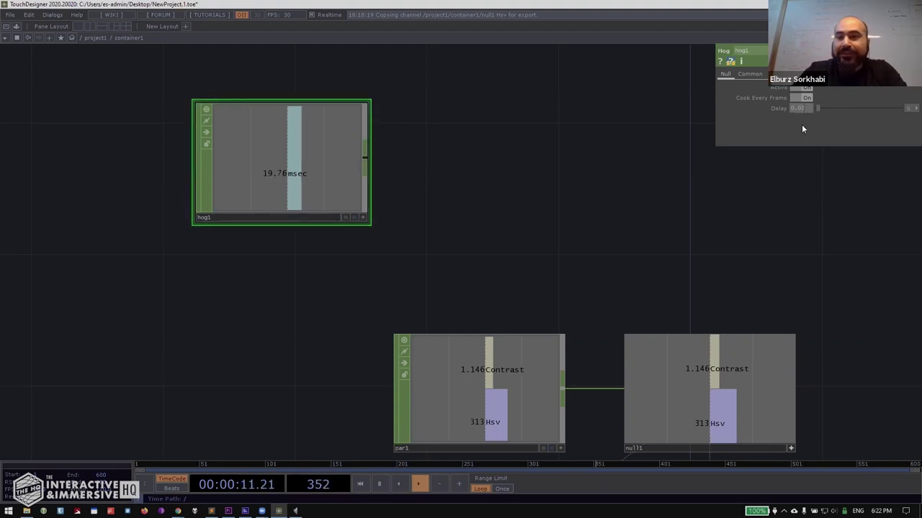
text(0.03)
key(Return)
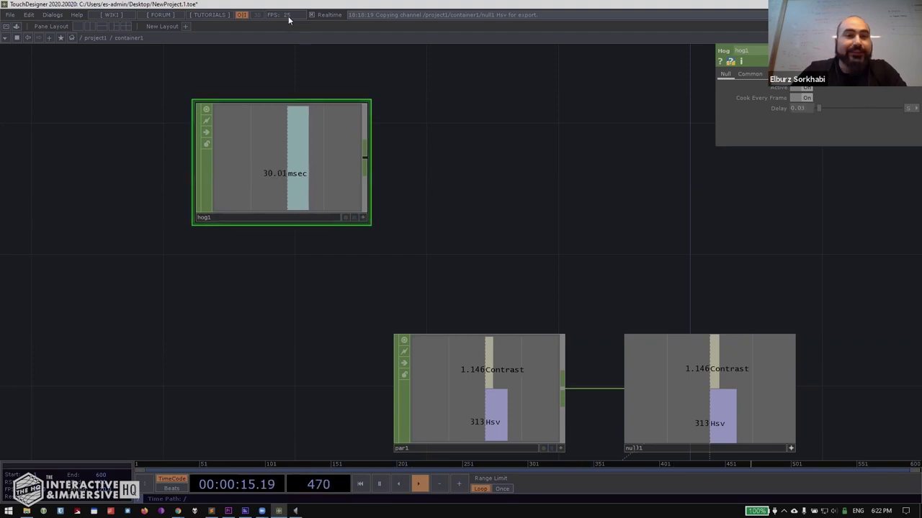
click(804, 109)
text(0.04)
key(Return)
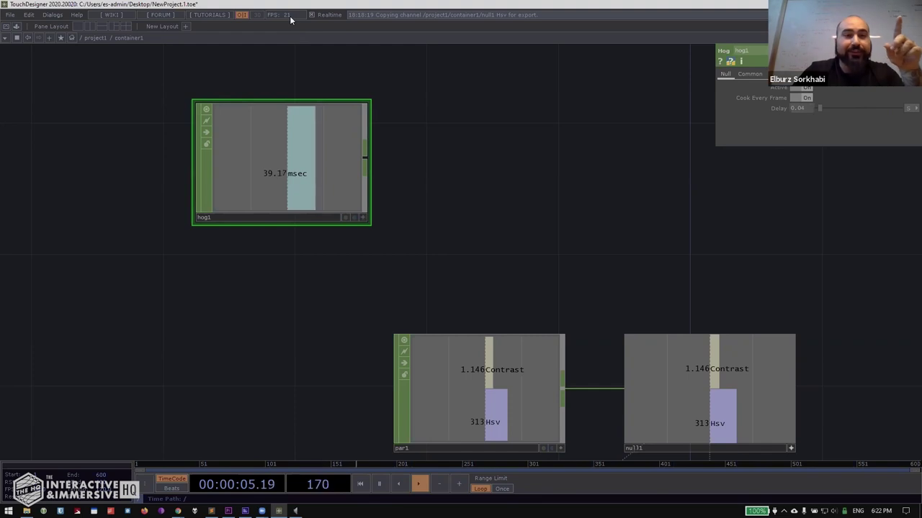
scroll(389, 108, down, 6)
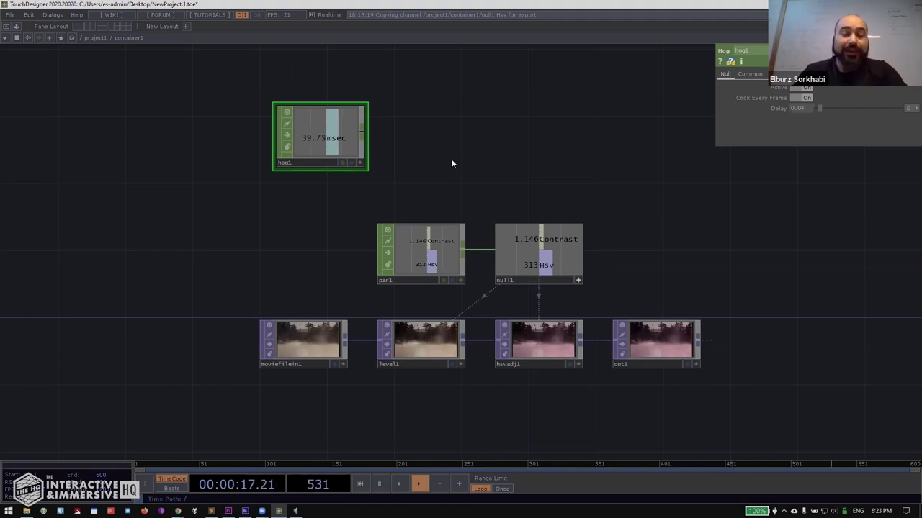
Save container1 over container1.tox on the Desktop and switch off its cooking.
key(u)
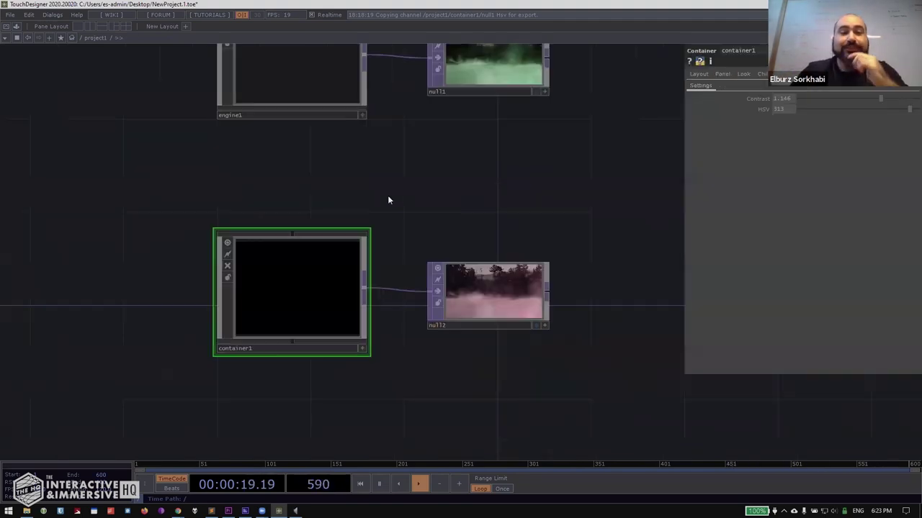
right_click(301, 274)
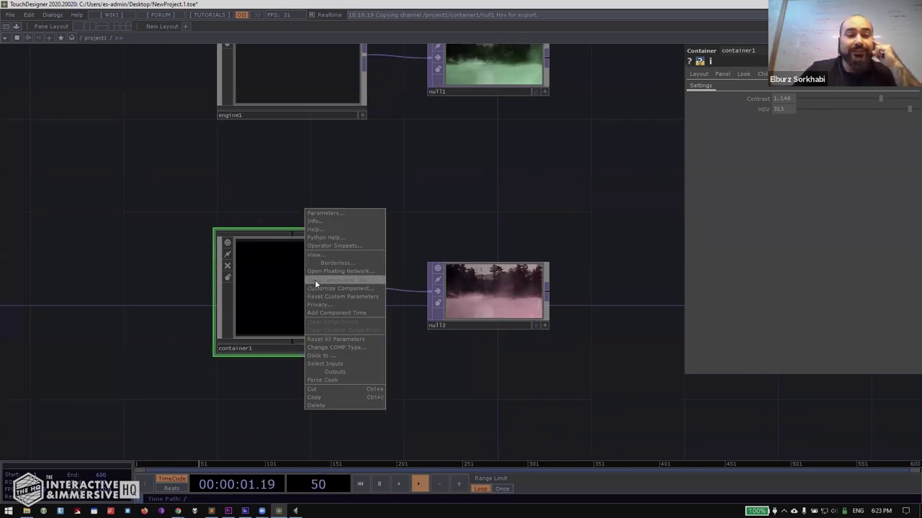
click(315, 279)
click(112, 95)
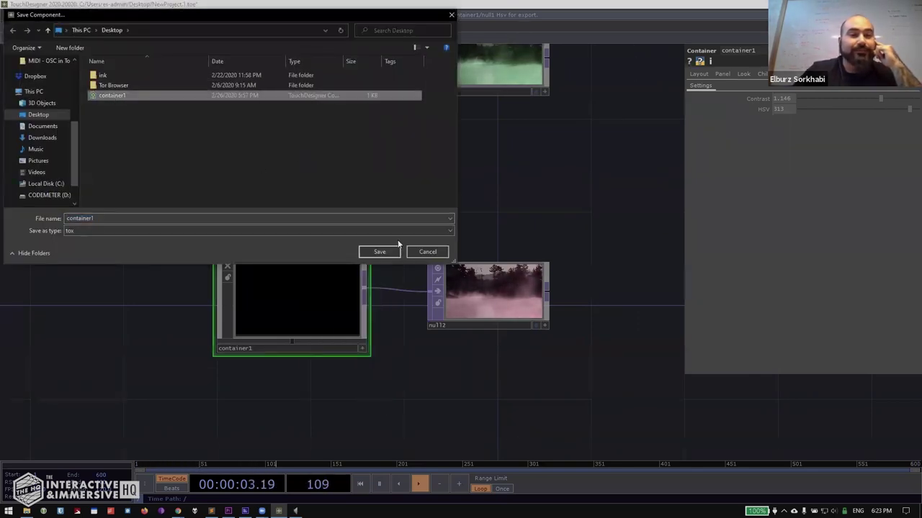
click(379, 251)
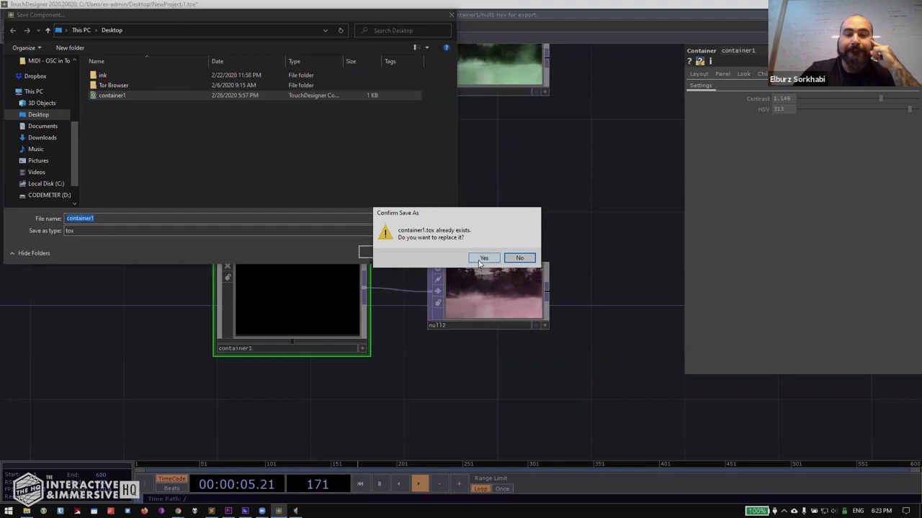
click(481, 257)
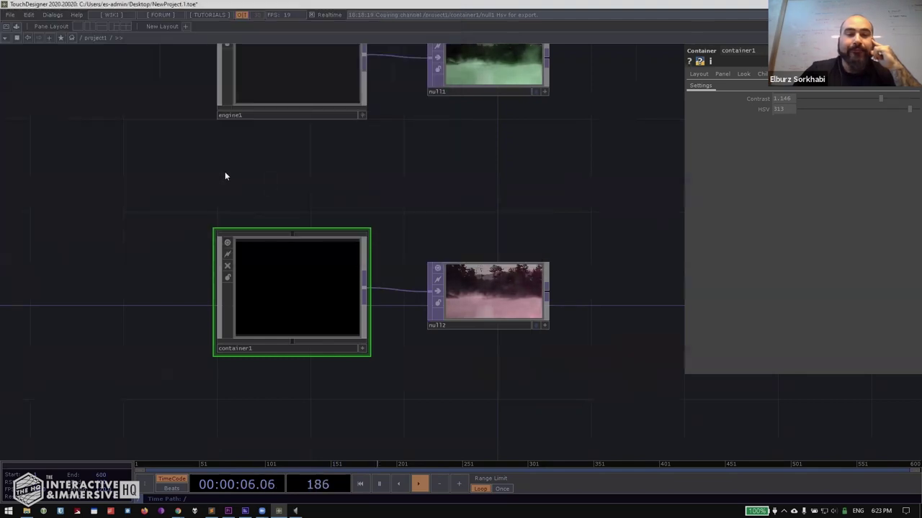
click(227, 268)
scroll(402, 328, up, 4)
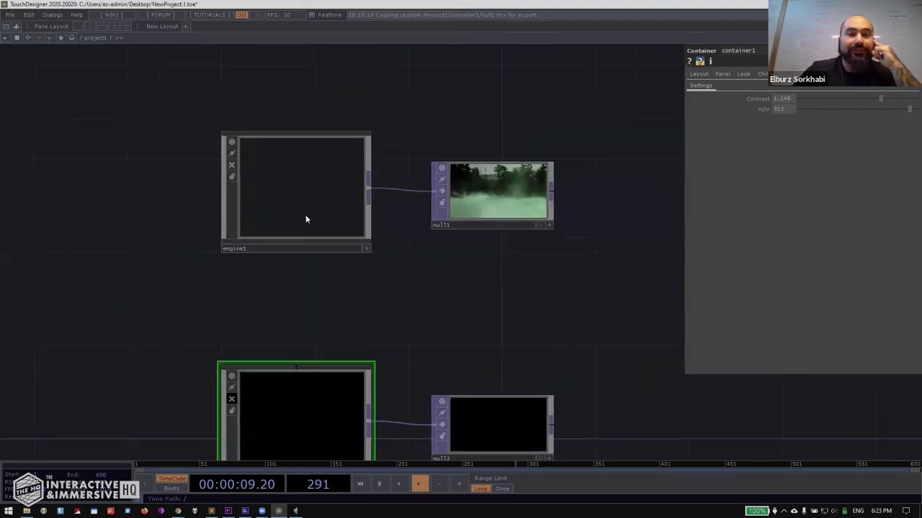
Inside container1, add an Out CHOP, out2, fed by hog1 and level with it.
key(i)
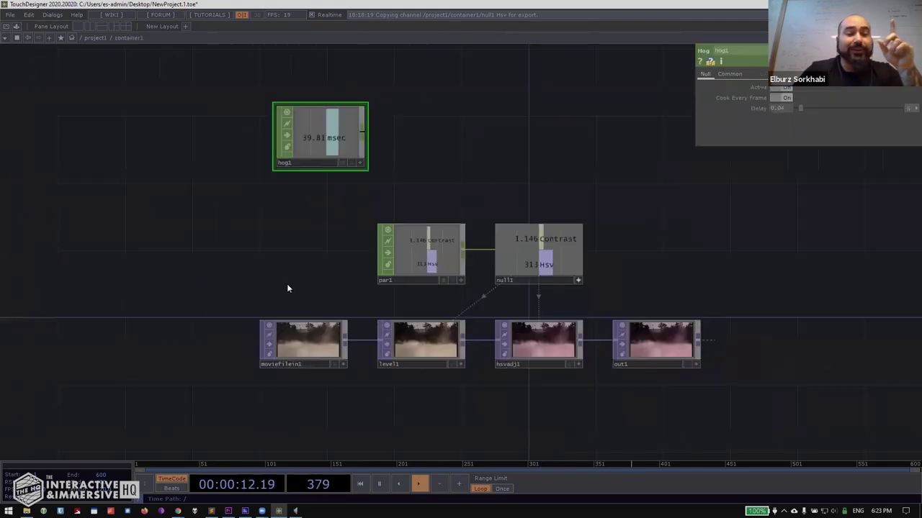
key(Tab)
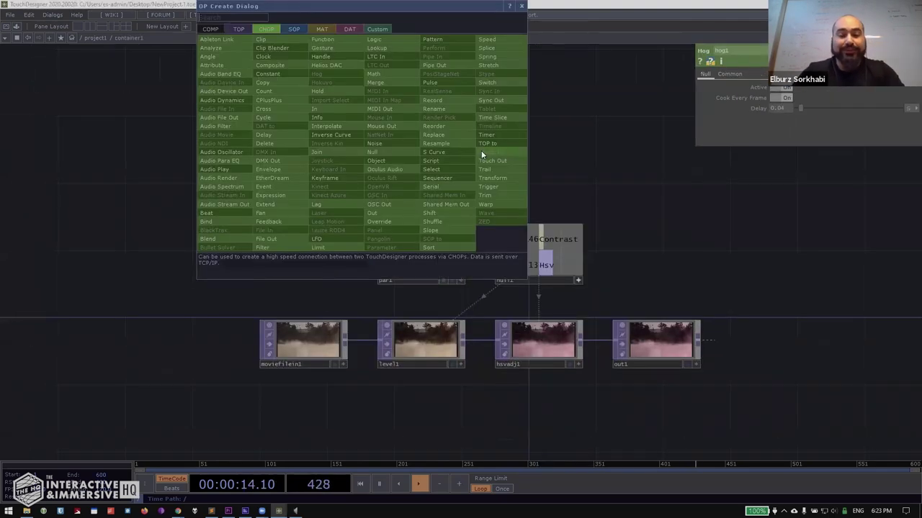
text(out)
key(Return)
click(481, 150)
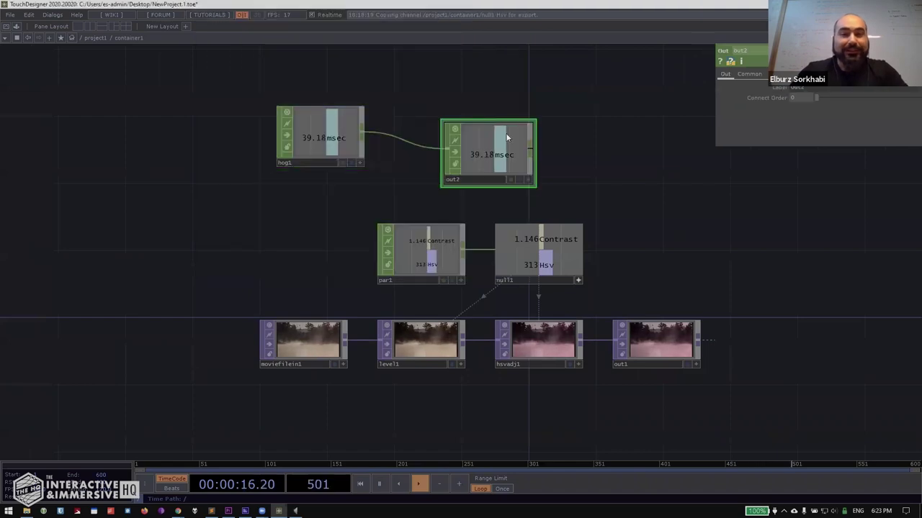
drag(481, 151, 532, 134)
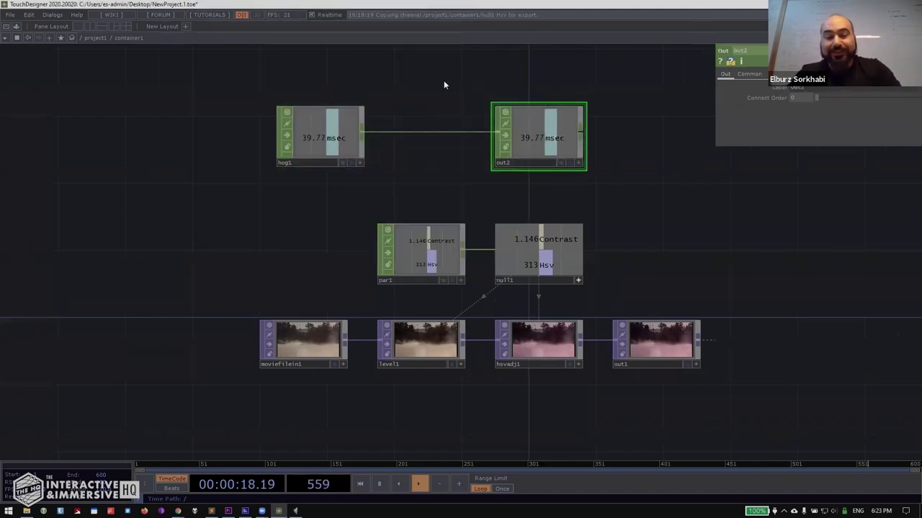
Re-save container1 with out2 over container1.tox and disable its cooking again.
key(u)
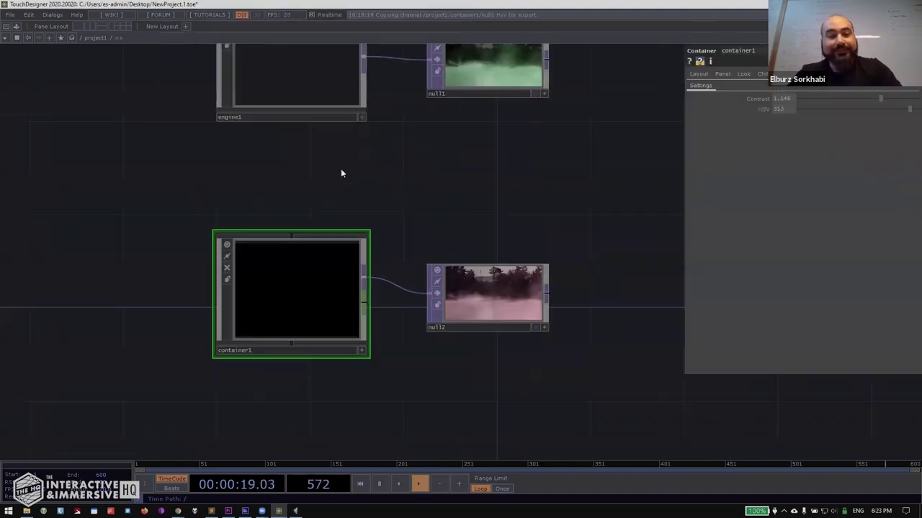
right_click(308, 279)
click(331, 284)
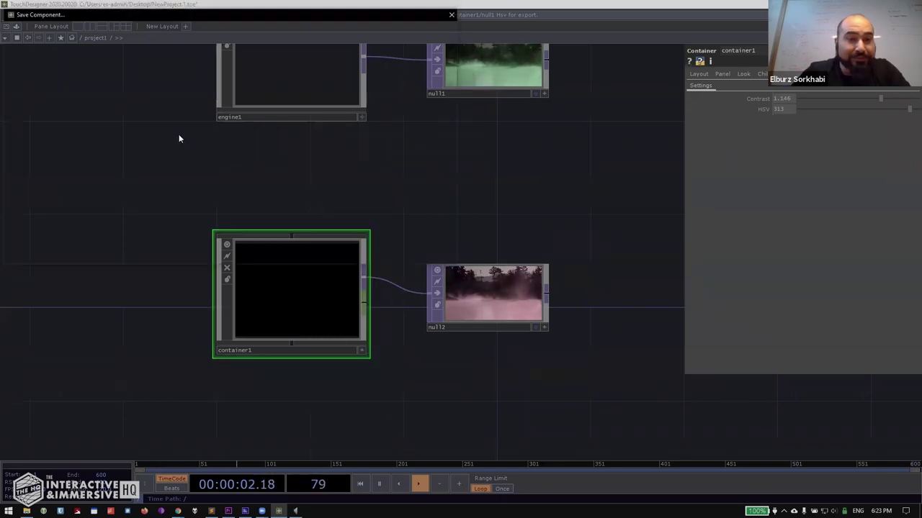
click(112, 95)
click(379, 251)
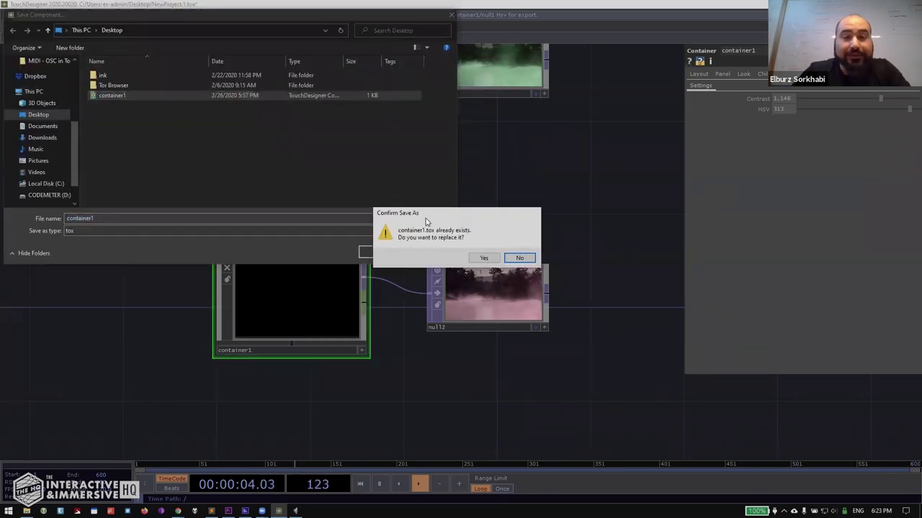
click(485, 258)
scroll(397, 269, up, 3)
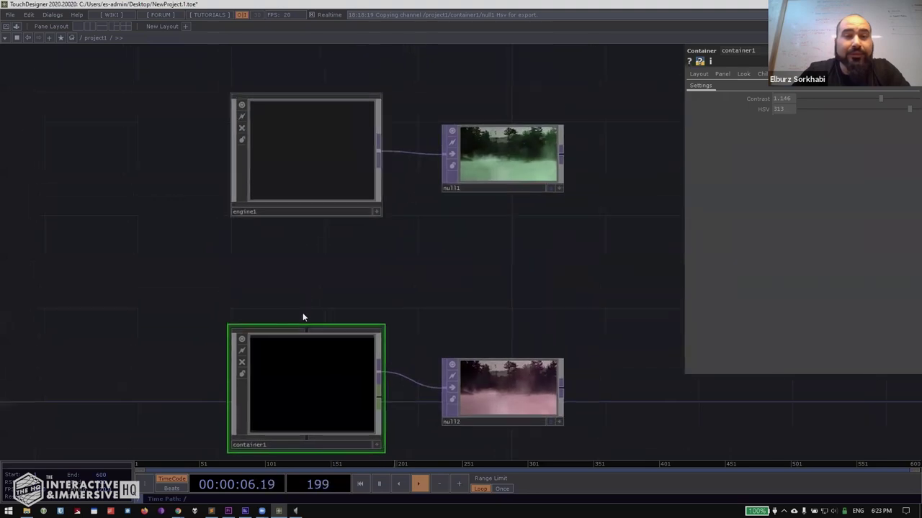
click(242, 361)
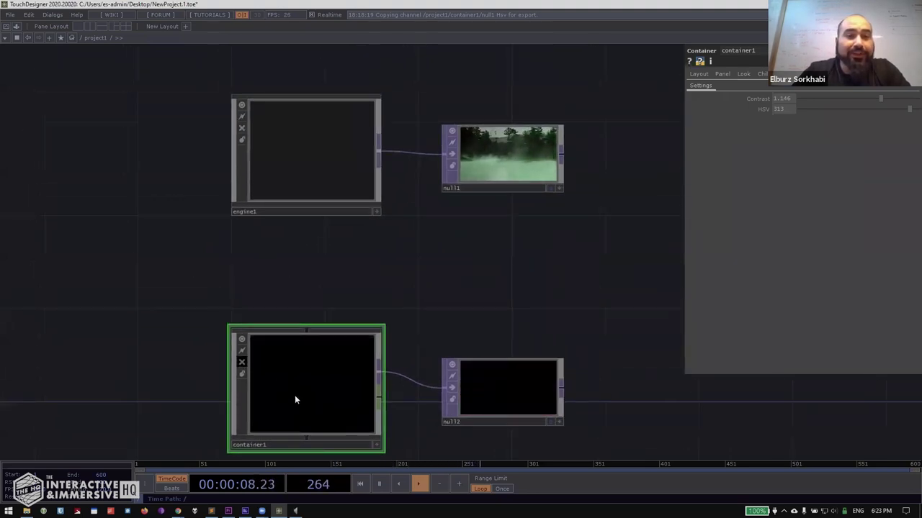
Reload container1.tox into engine1 from its Engine page and move null1 higher.
click(306, 137)
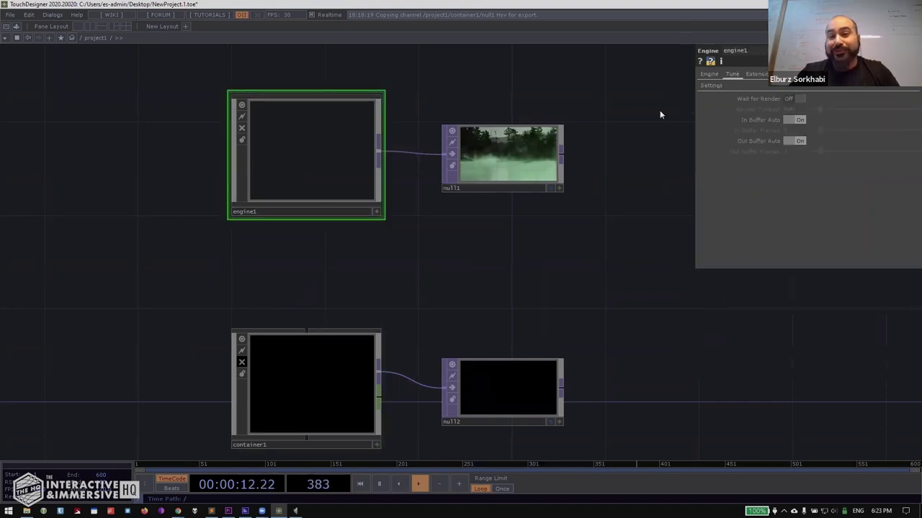
click(709, 74)
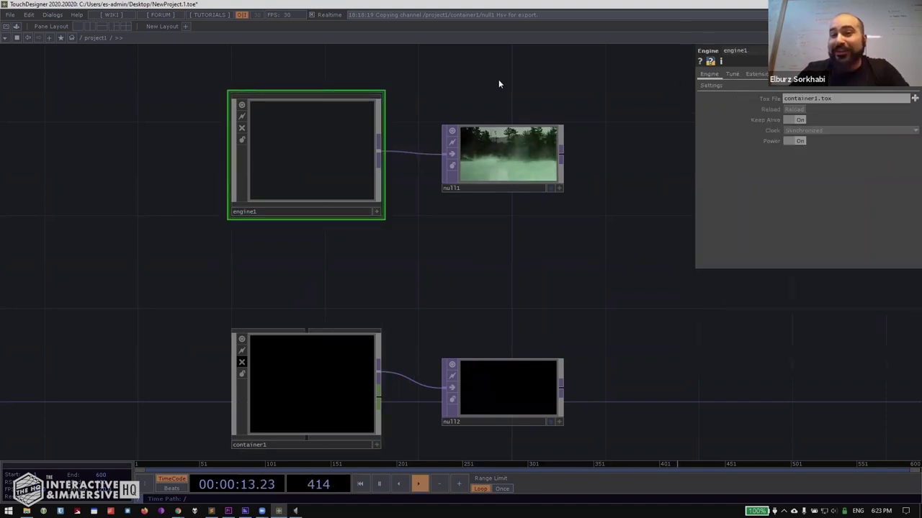
click(794, 110)
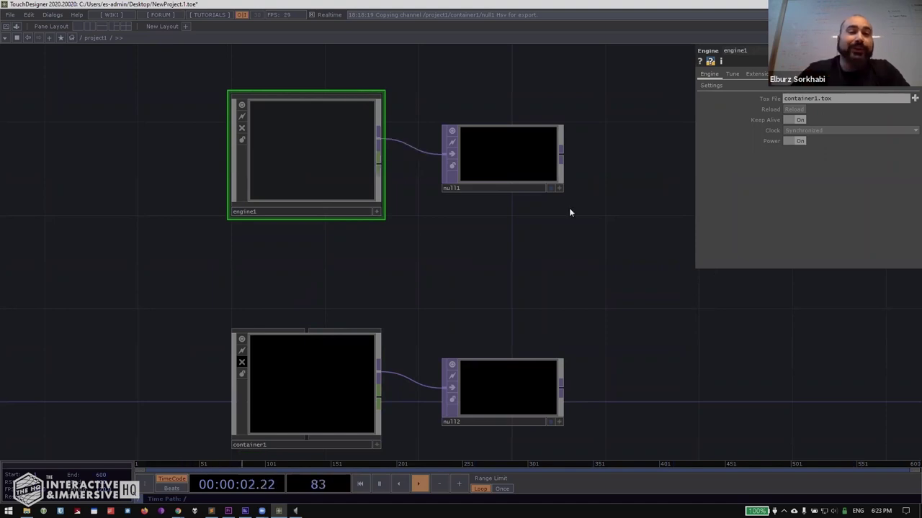
drag(500, 167, 498, 126)
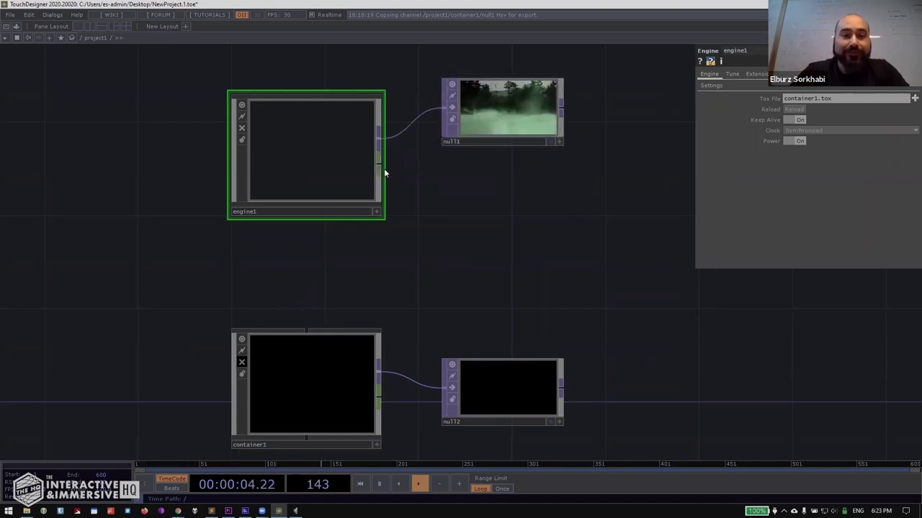
key(Tab)
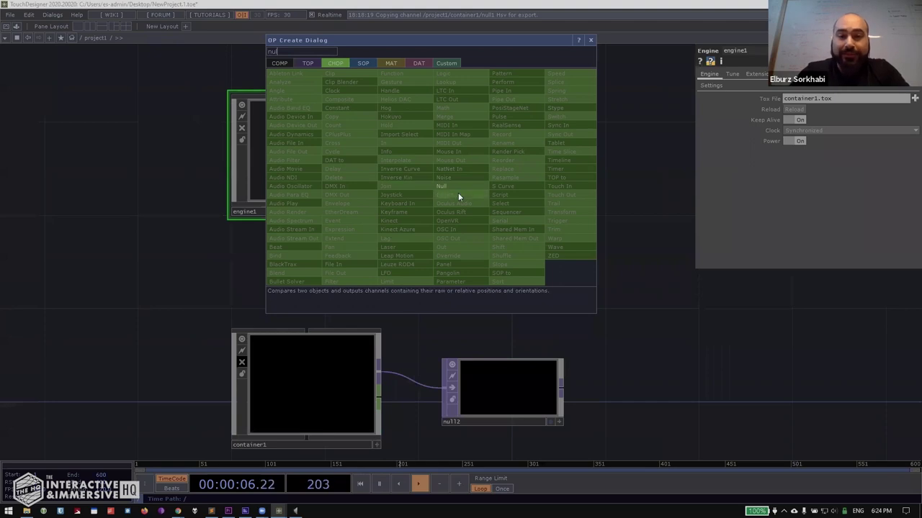
Add a Null CHOP beside engine1, wired from engine1's CHOP output.
click(457, 187)
click(453, 189)
drag(380, 163, 447, 191)
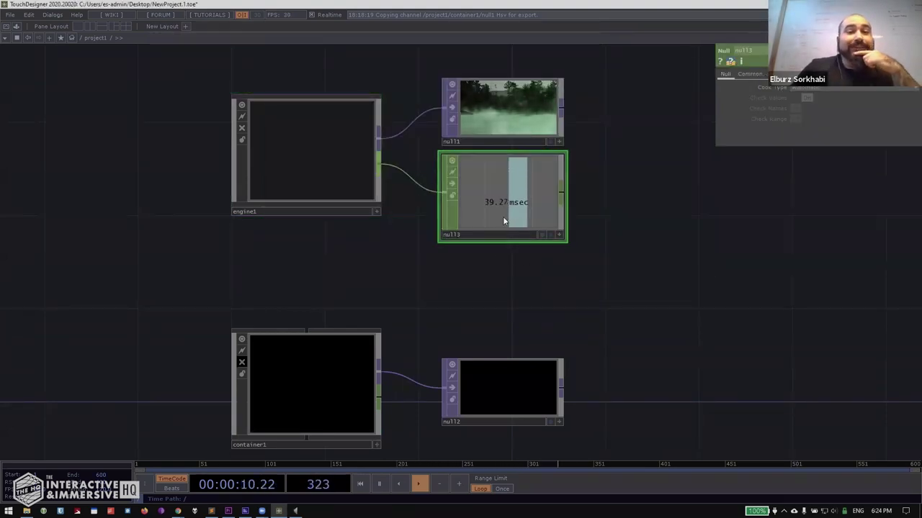
scroll(528, 88, up, 5)
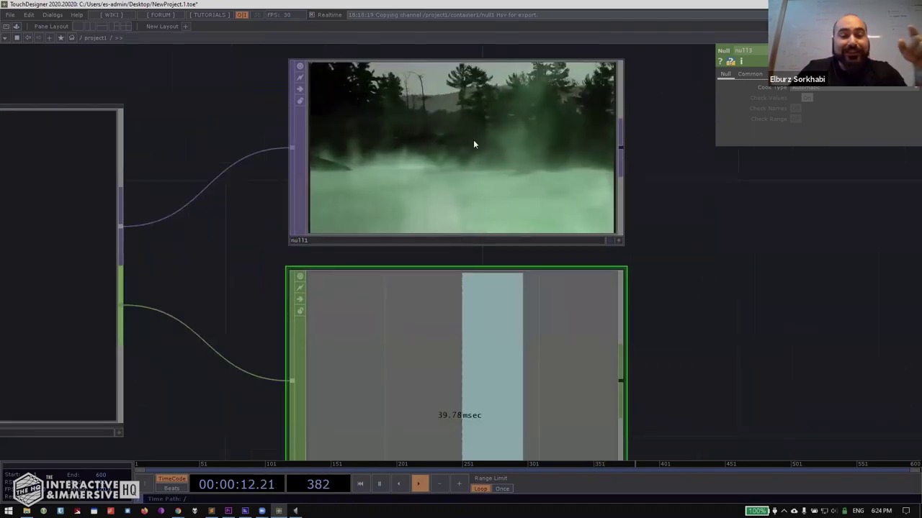
scroll(473, 140, down, 5)
Inspect engine1 and the new Null CHOP to check the roughly 40 msec reading.
click(243, 189)
scroll(581, 157, up, 5)
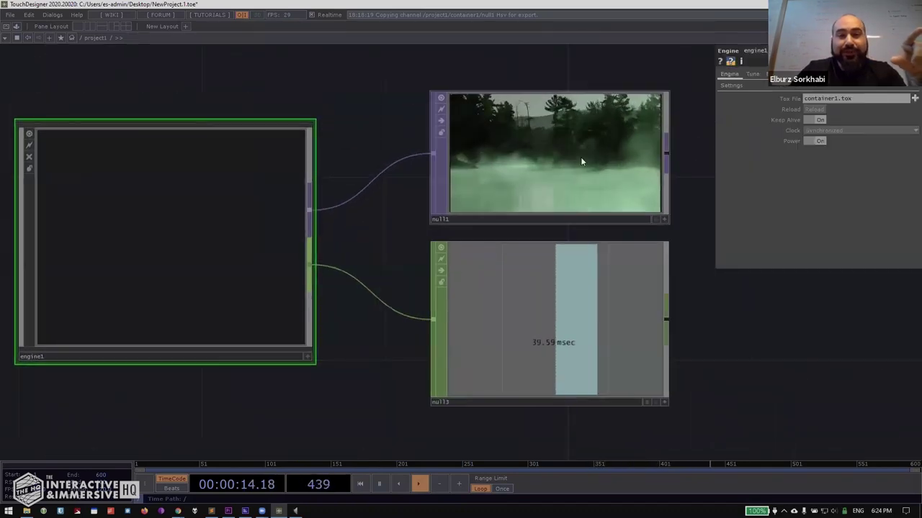
scroll(603, 129, down, 2)
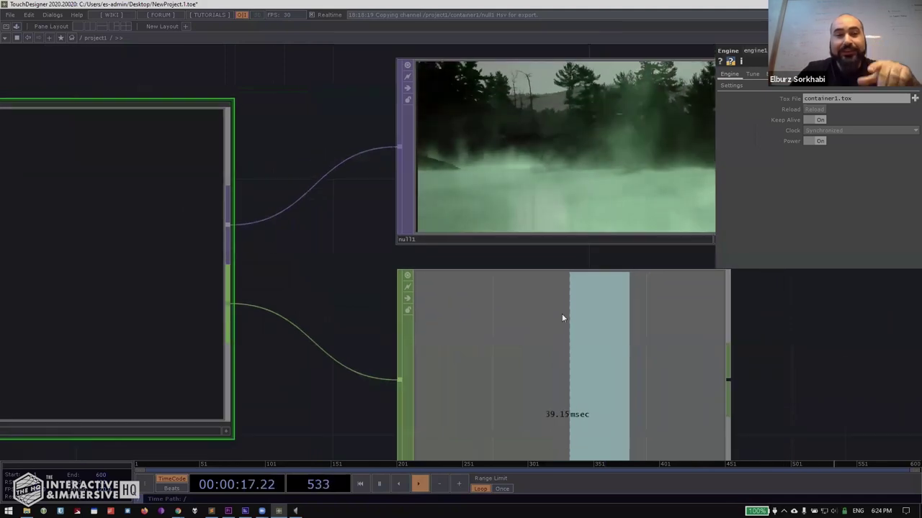
click(554, 373)
scroll(576, 388, down, 2)
scroll(611, 271, down, 5)
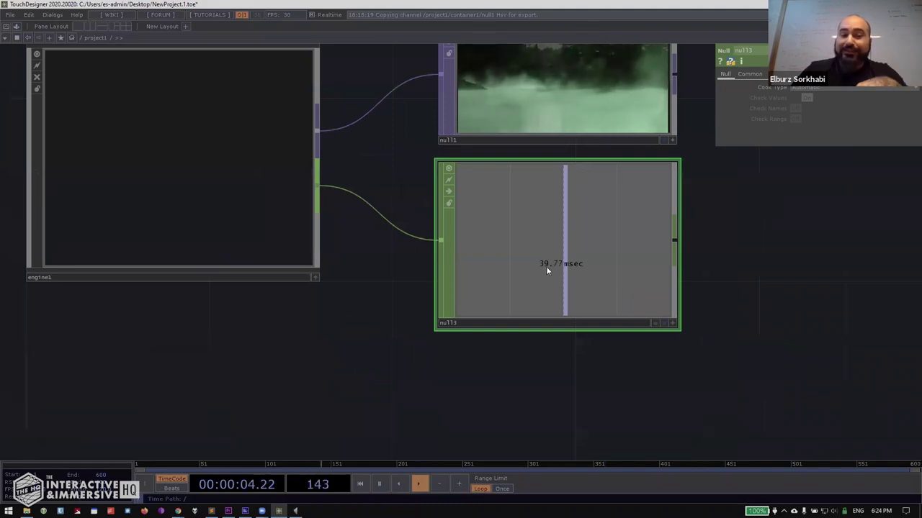
scroll(599, 237, up, 3)
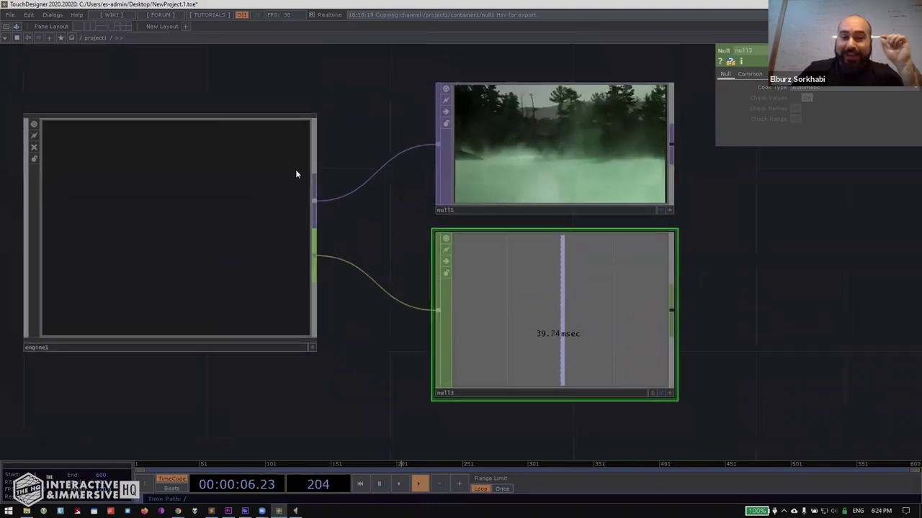
click(290, 171)
scroll(290, 174, down, 3)
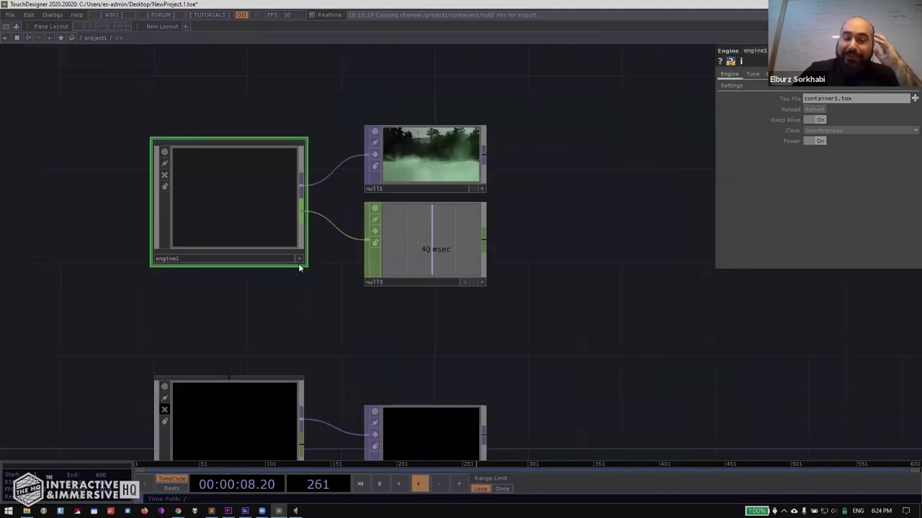
drag(295, 263, 294, 28)
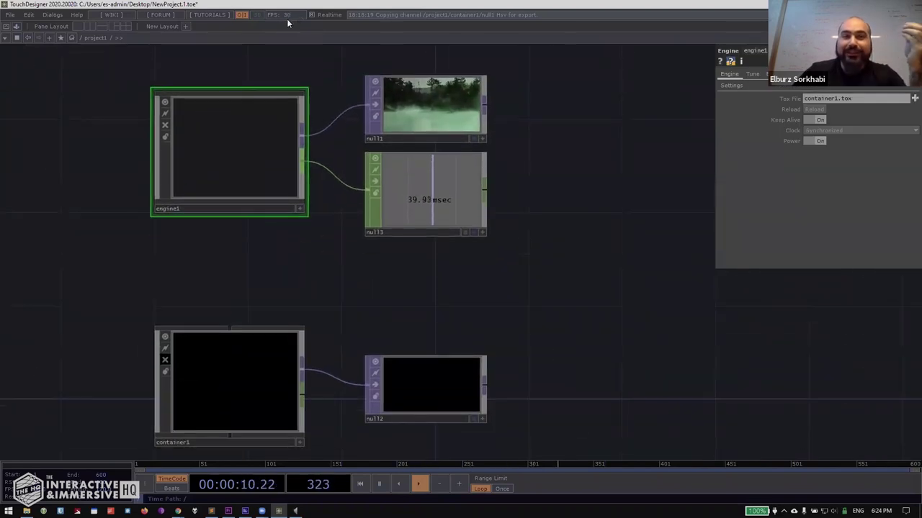